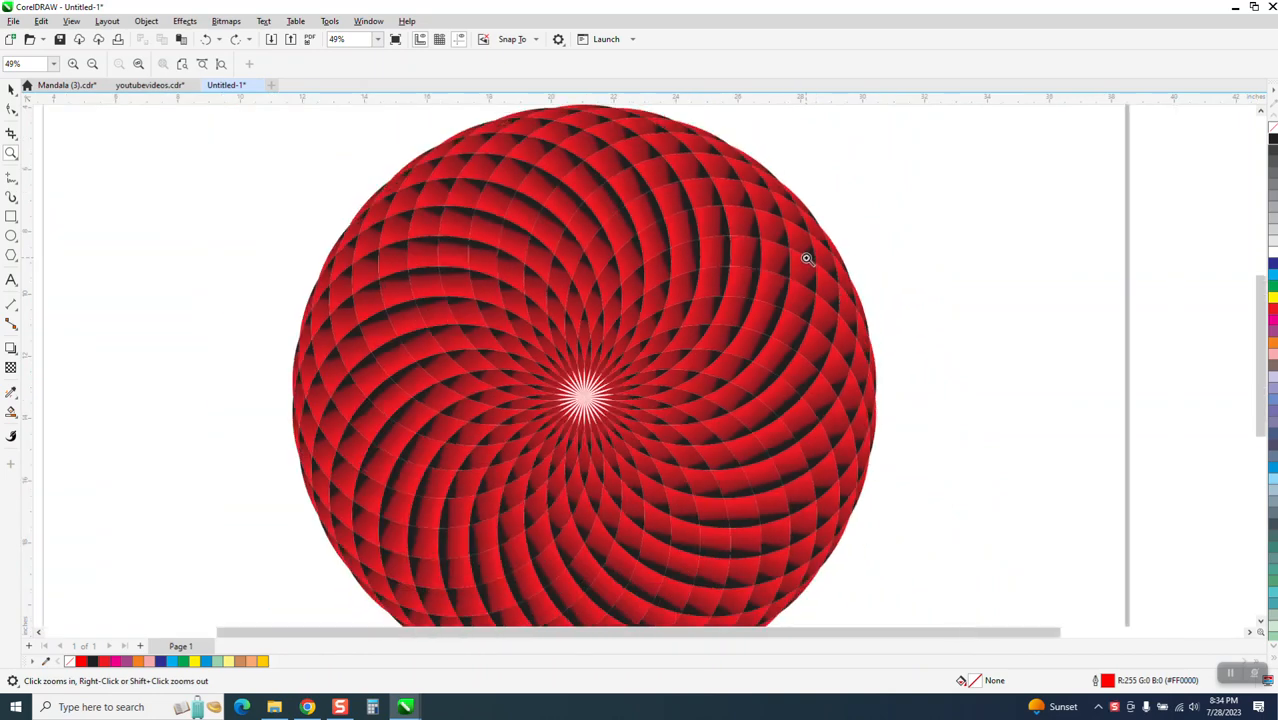
# Select all pieces of the finished red mandala and move them off the page to the right to free the drawing area.
pyautogui.click(11, 89)
pyautogui.moveTo(428, 157); pyautogui.dragTo(432, 208)
pyautogui.moveTo(380, 153); pyautogui.dragTo(988, 618)
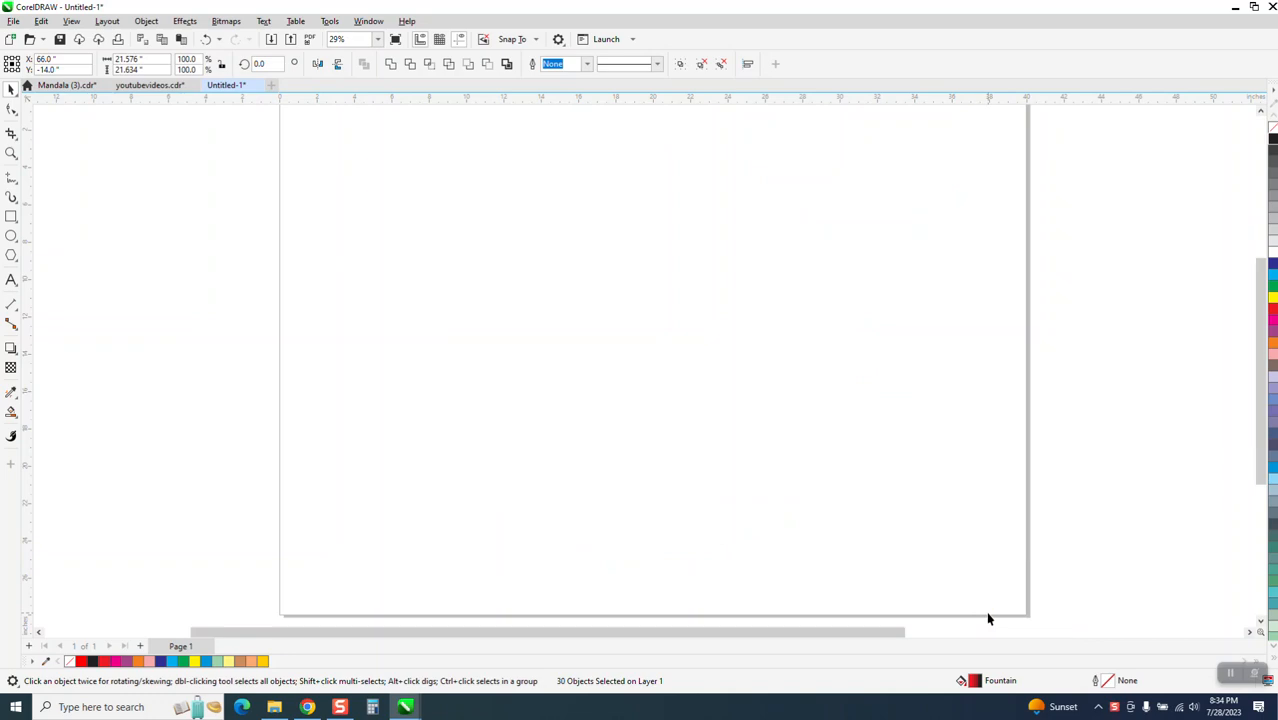
# Draw a circle about 6.2 inches in diameter on the empty page and select it.
pyautogui.click(11, 236)
pyautogui.moveTo(606, 226)
pyautogui.mouseDown()
pyautogui.moveTo(640, 288)
pyautogui.moveTo(617, 345)
pyautogui.mouseUp()
pyautogui.press('space')
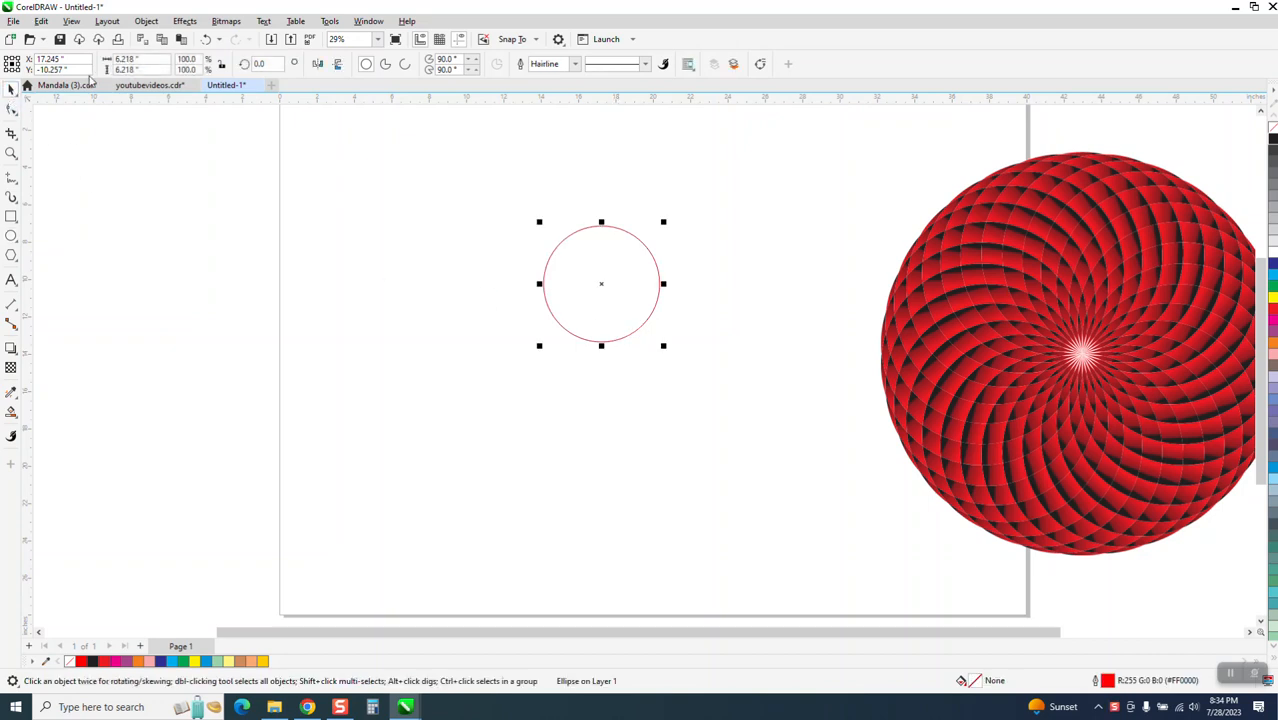
# Set the circle's rotation center at its bottom quadrant and create a copy rotated by 12 degrees.
pyautogui.click(603, 285)
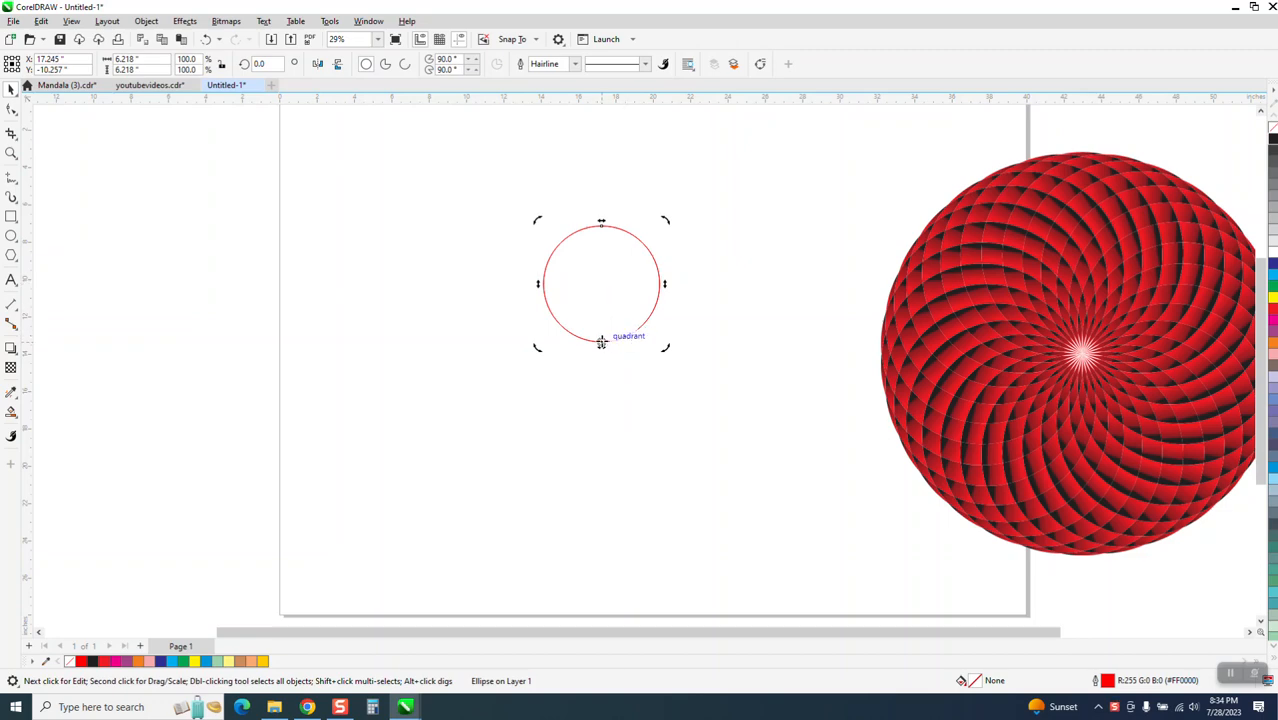
pyautogui.moveTo(601, 342); pyautogui.dragTo(601, 343)
pyautogui.doubleClick(269, 64)
pyautogui.write('12')
pyautogui.press('Return')
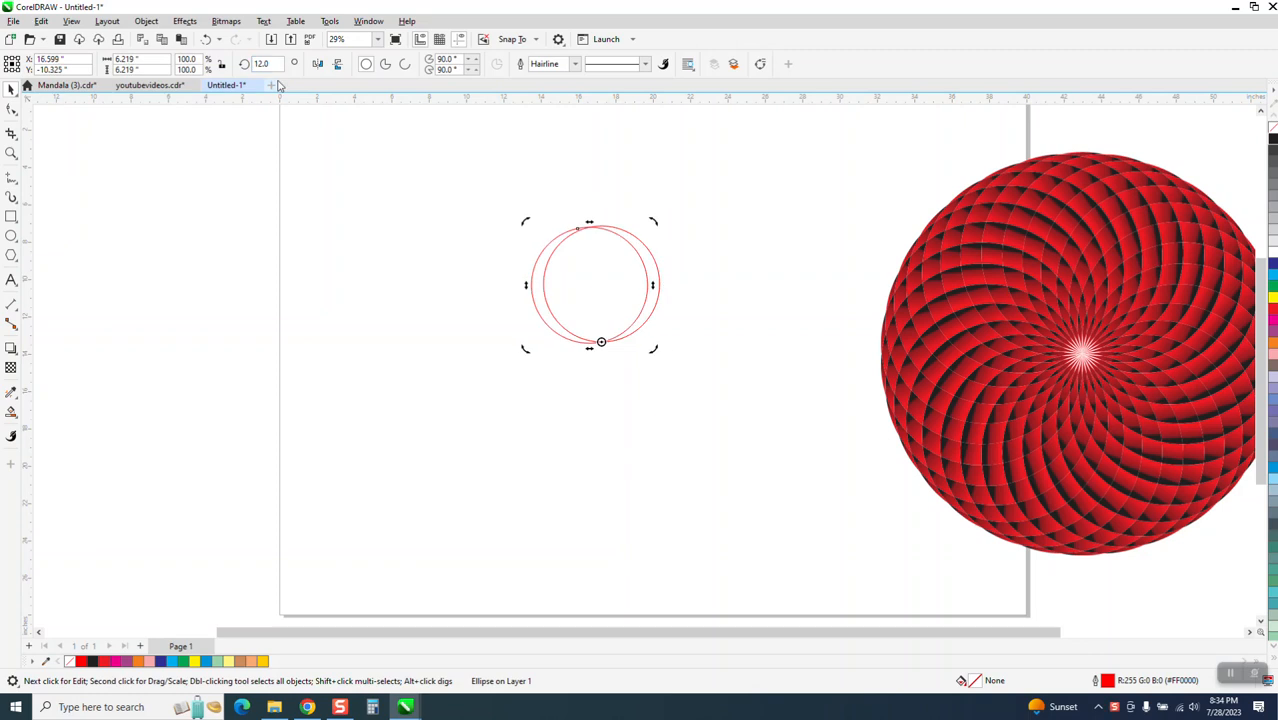
# Repeat the 12-degree rotated duplication until the circles complete a full 360-degree ring around the shared center point.
pyautogui.hotkey('ctrl', 'r')
pyautogui.hotkey('ctrl', 'r')
pyautogui.hotkey('ctrl', 'r')
pyautogui.hotkey('ctrl', 'r')
pyautogui.hotkey('ctrl', 'r')
pyautogui.hotkey('ctrl', 'r')
pyautogui.hotkey('ctrl', 'r')
pyautogui.hotkey('ctrl', 'r')
pyautogui.hotkey('ctrl', 'r')
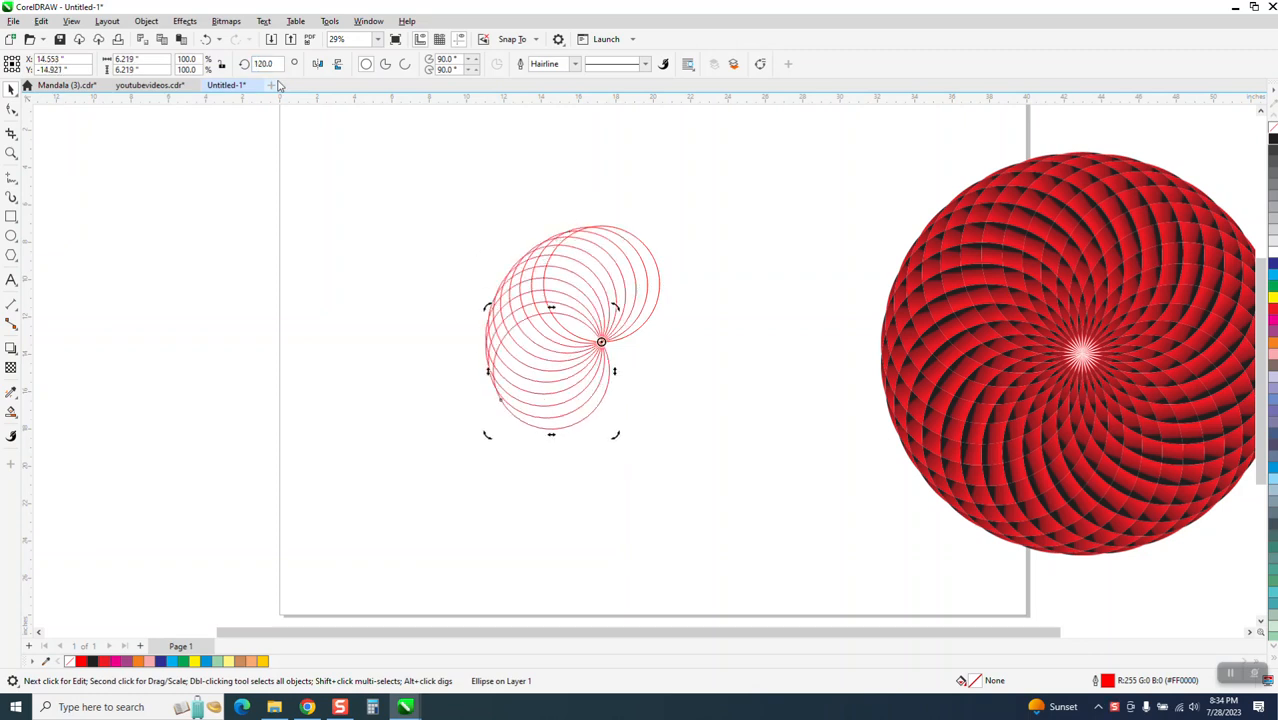
pyautogui.hotkey('ctrl', 'r')
pyautogui.hotkey('ctrl', 'r')
pyautogui.hotkey('ctrl', 'r')
pyautogui.hotkey('ctrl', 'r')
pyautogui.hotkey('ctrl', 'r')
pyautogui.hotkey('ctrl', 'r')
pyautogui.hotkey('ctrl', 'r')
pyautogui.hotkey('ctrl', 'r')
pyautogui.hotkey('ctrl', 'r')
pyautogui.hotkey('ctrl', 'r')
pyautogui.hotkey('ctrl', 'r')
pyautogui.hotkey('ctrl', 'r')
pyautogui.hotkey('ctrl', 'r')
pyautogui.hotkey('ctrl', 'r')
pyautogui.hotkey('ctrl', 'r')
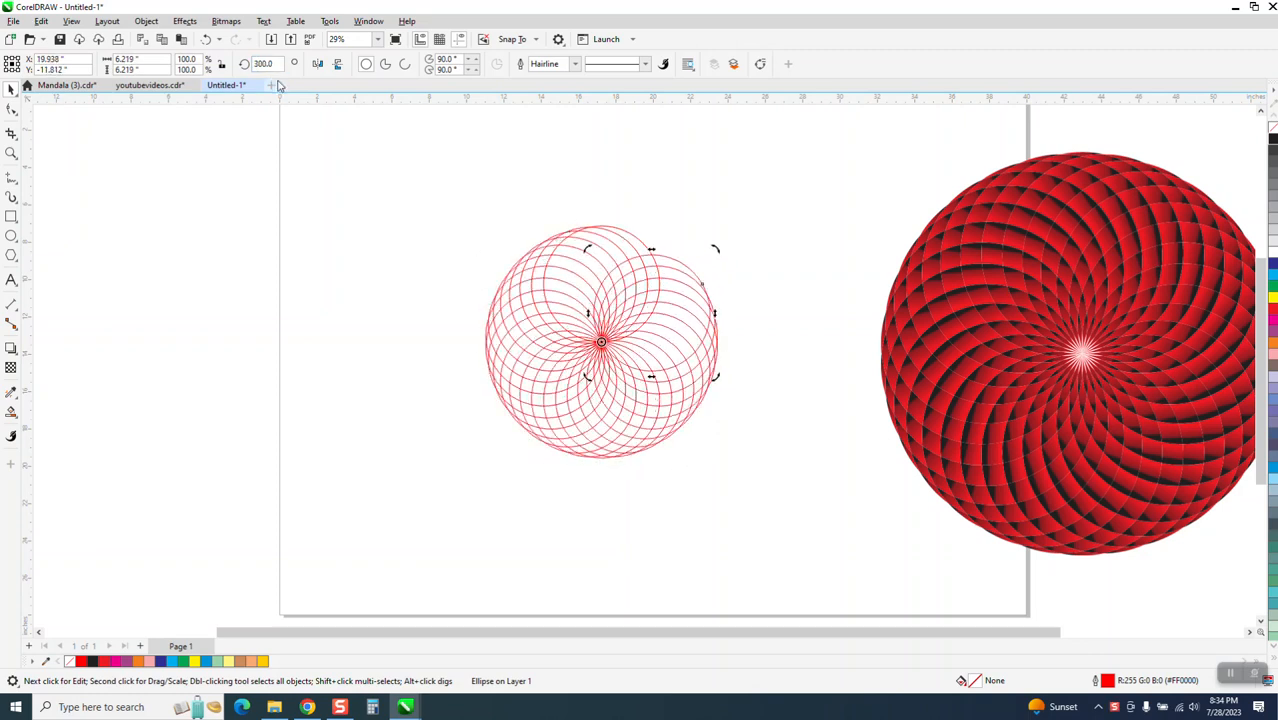
pyautogui.hotkey('ctrl', 'r')
pyautogui.hotkey('ctrl', 'r')
pyautogui.hotkey('ctrl', 'r')
pyautogui.hotkey('ctrl', 'r')
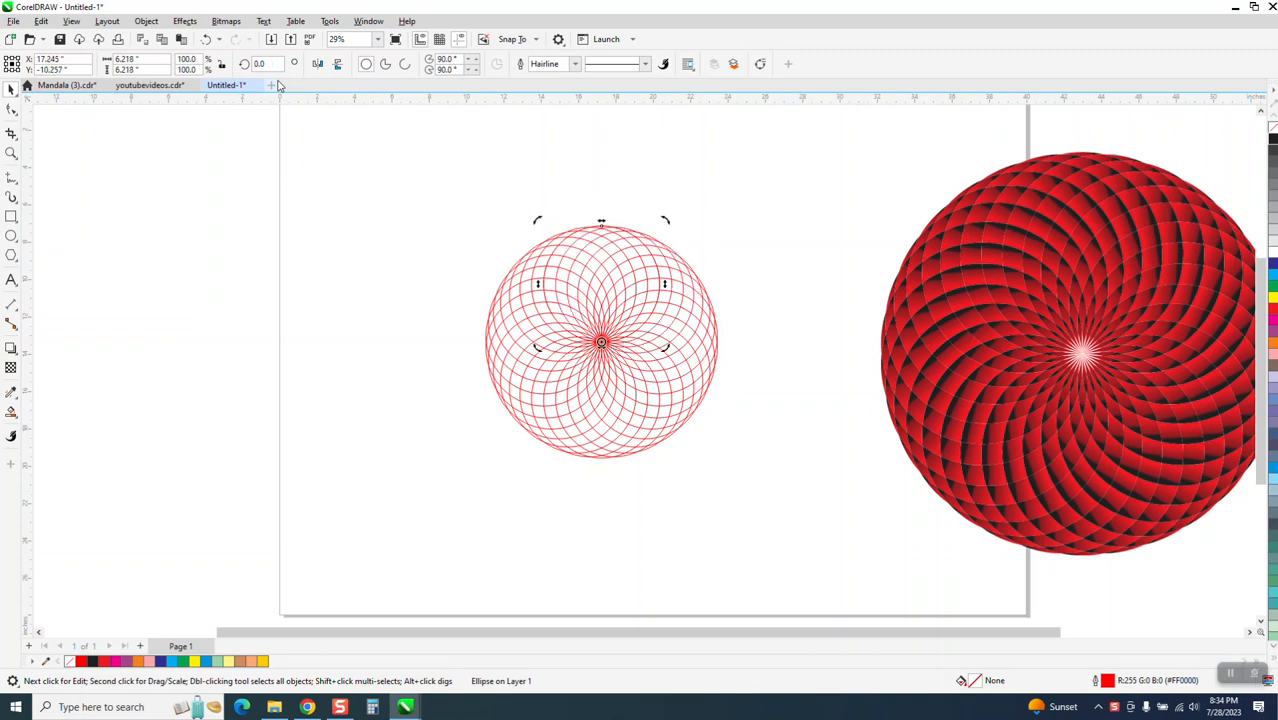
# Select all the rotated circles and group them.
pyautogui.click(10, 152)
pyautogui.moveTo(439, 208); pyautogui.dragTo(850, 486)
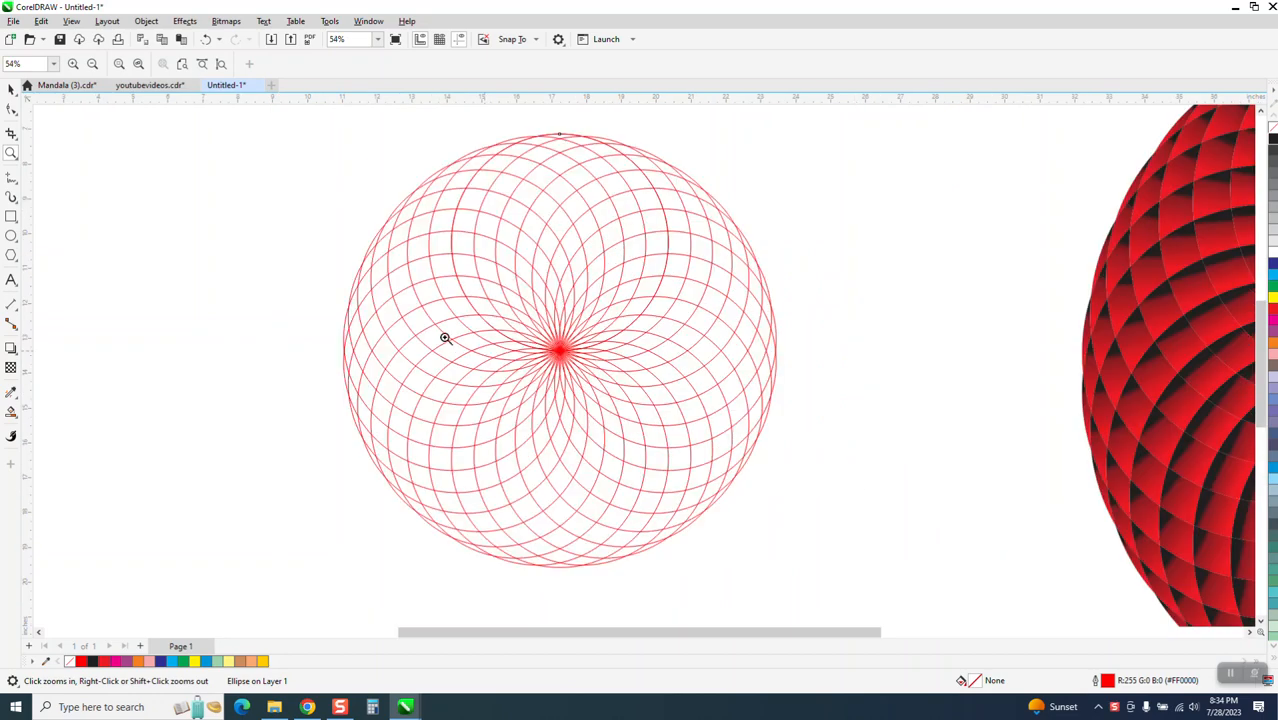
pyautogui.press('space')
pyautogui.moveTo(305, 125); pyautogui.dragTo(358, 280)
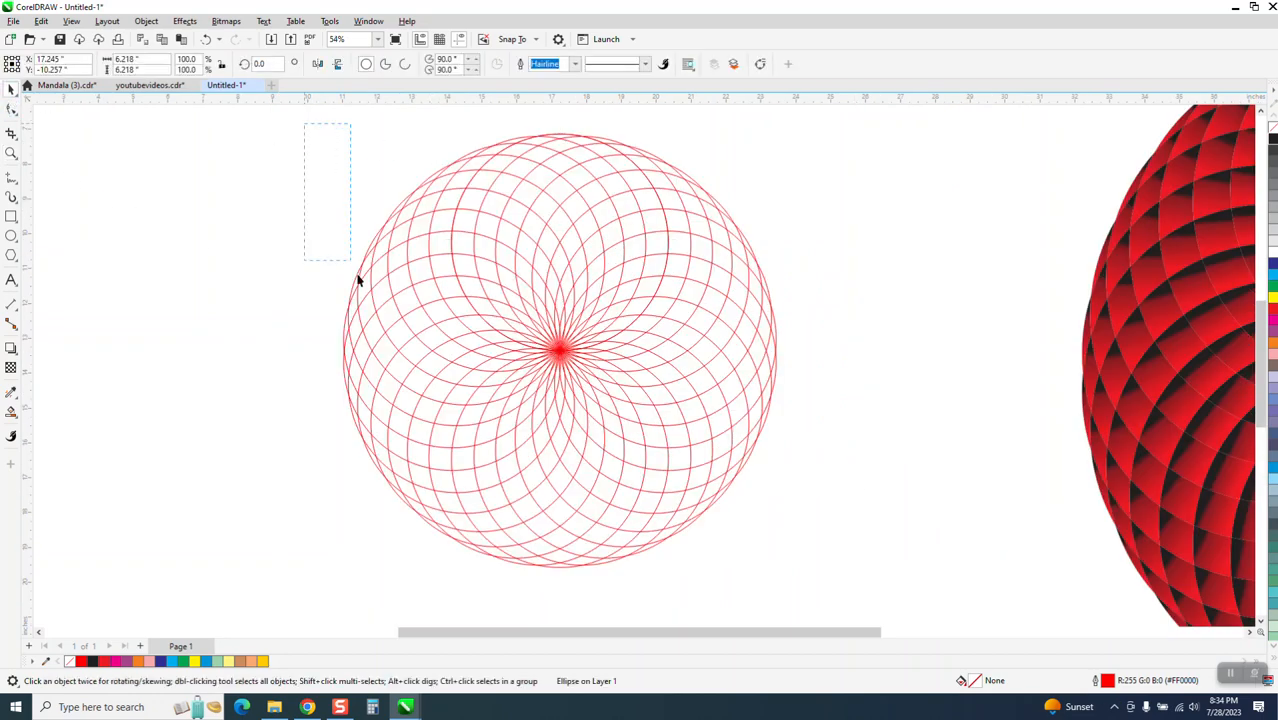
pyautogui.moveTo(873, 574); pyautogui.dragTo(874, 574)
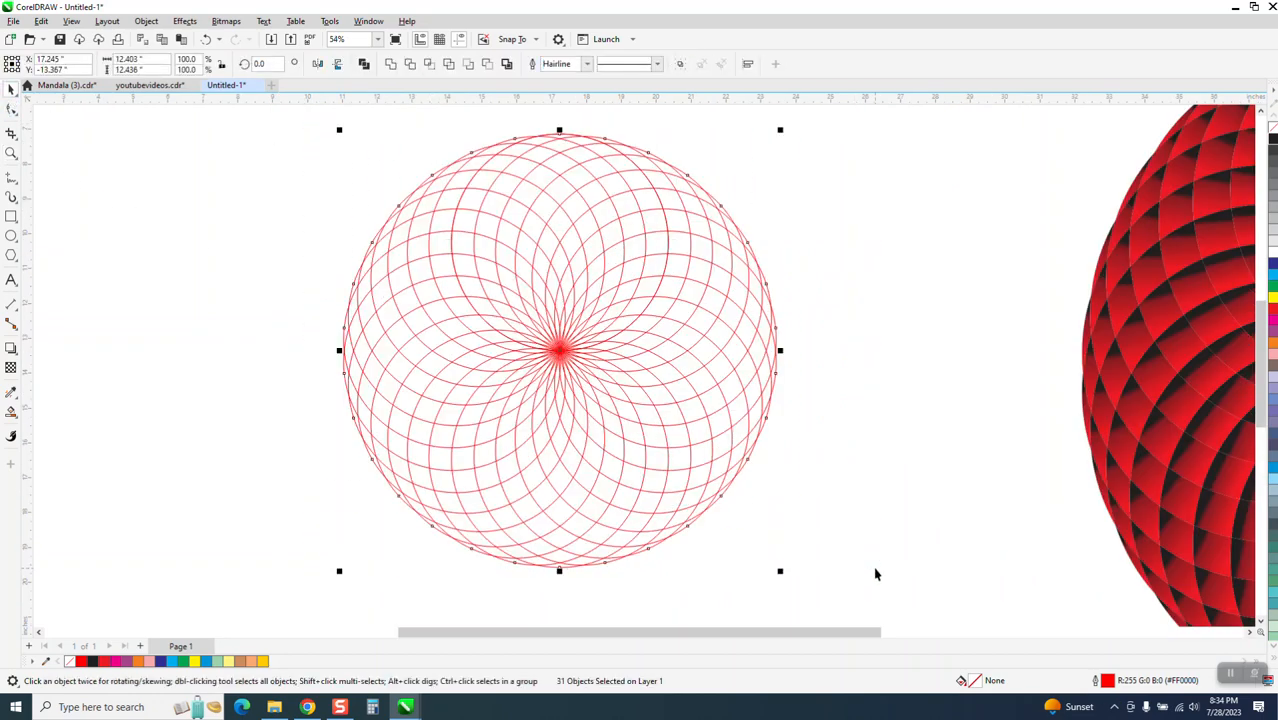
pyautogui.hotkey('ctrl', 'g')
# Smart-fill the upper cells of one crescent band, starting at the pattern's topmost cell, with RGB blue (0, 0, 255) and no outline.
pyautogui.click(12, 153)
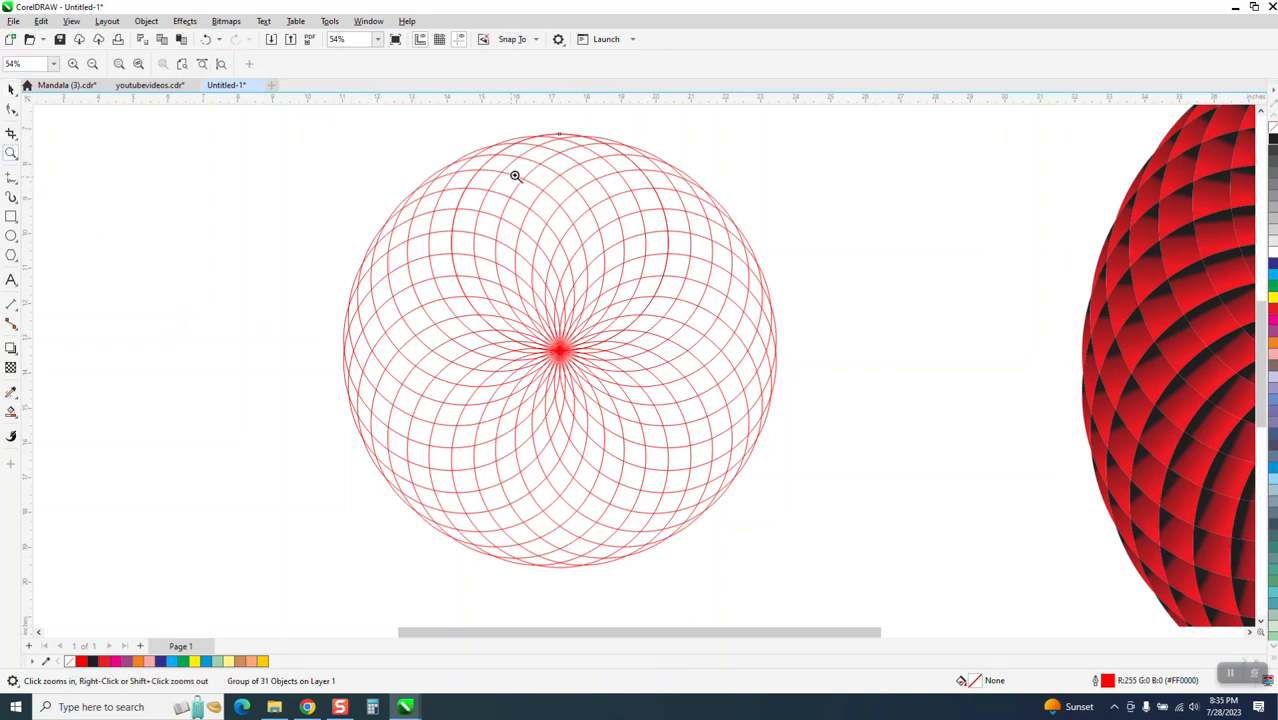
pyautogui.moveTo(516, 128); pyautogui.dragTo(734, 261)
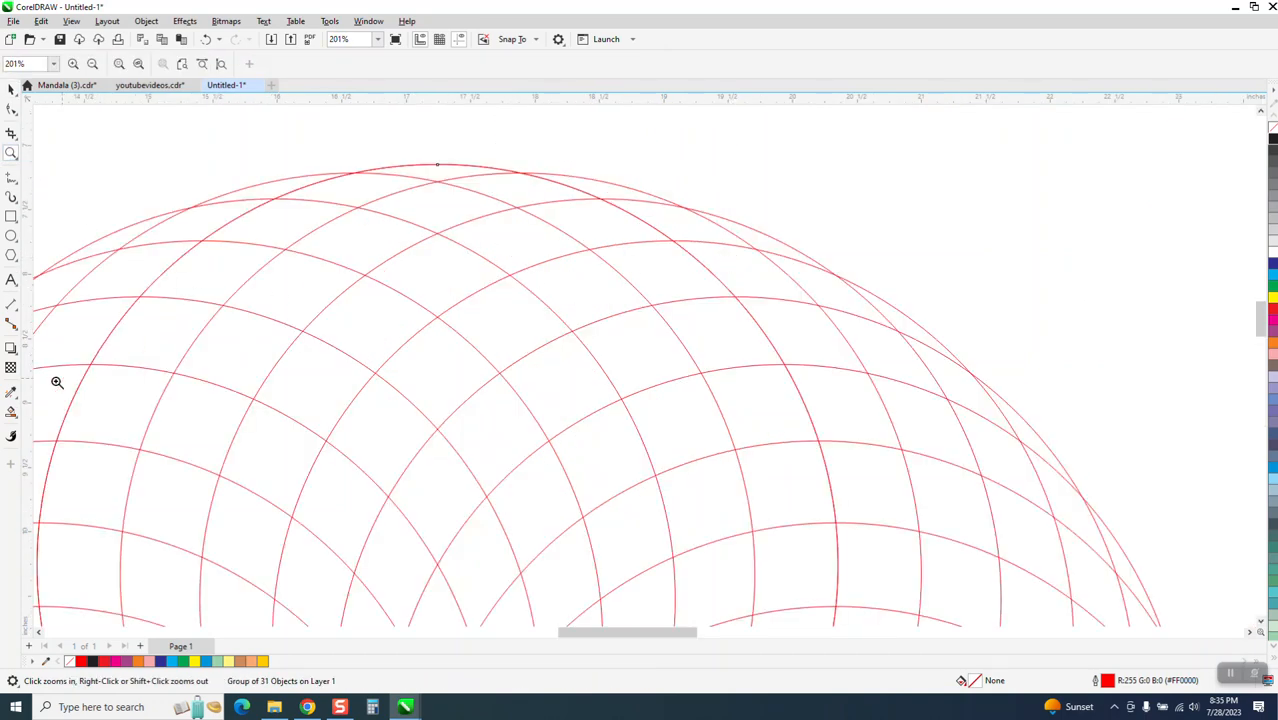
pyautogui.click(11, 412)
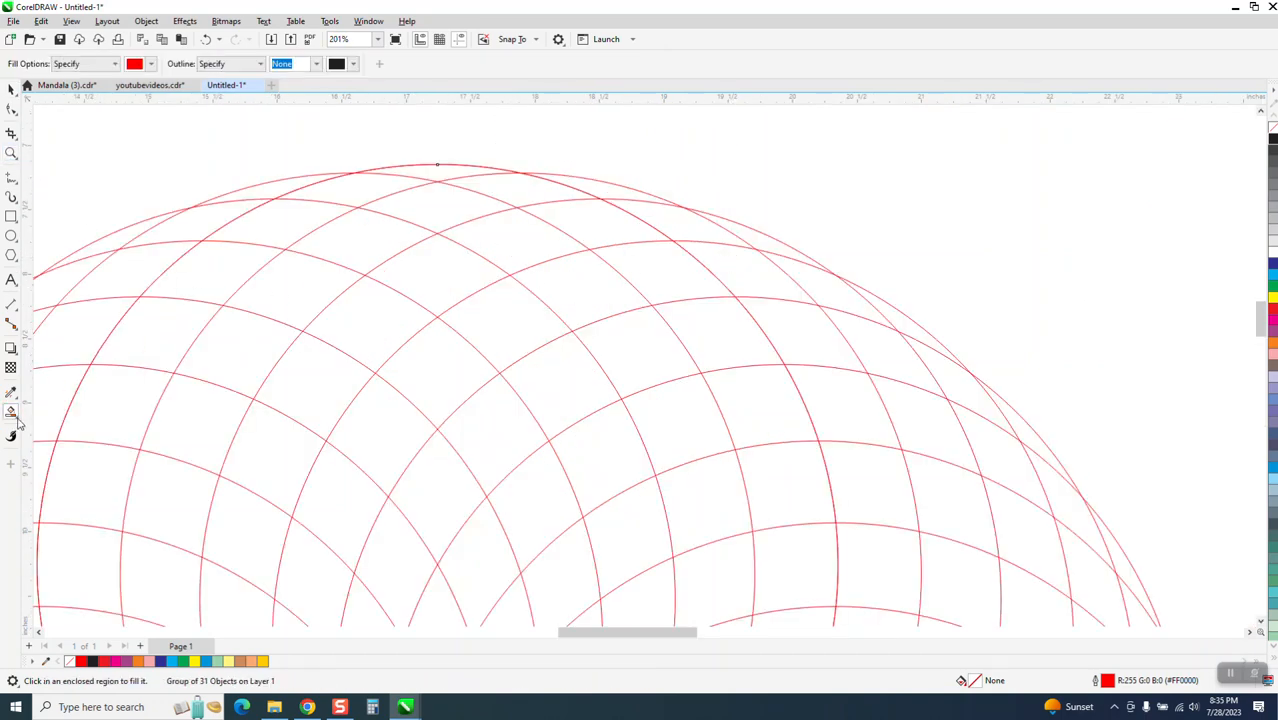
pyautogui.click(16, 418)
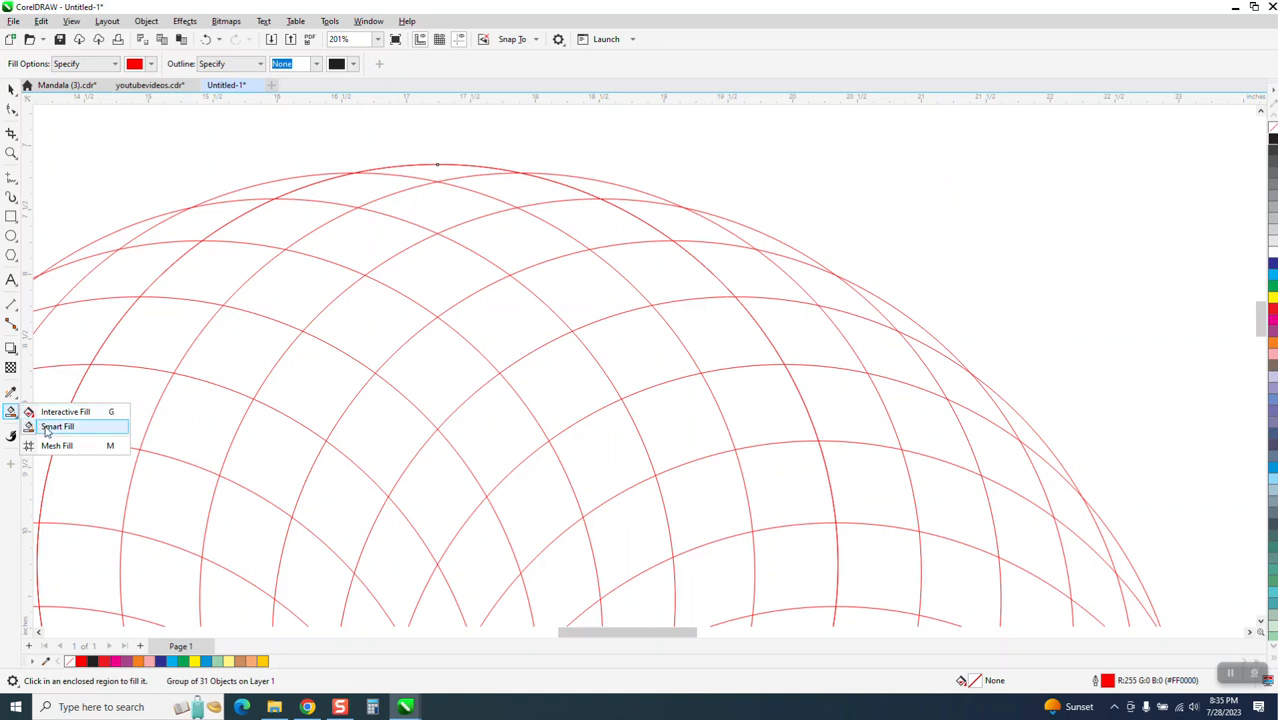
pyautogui.click(46, 428)
pyautogui.click(151, 64)
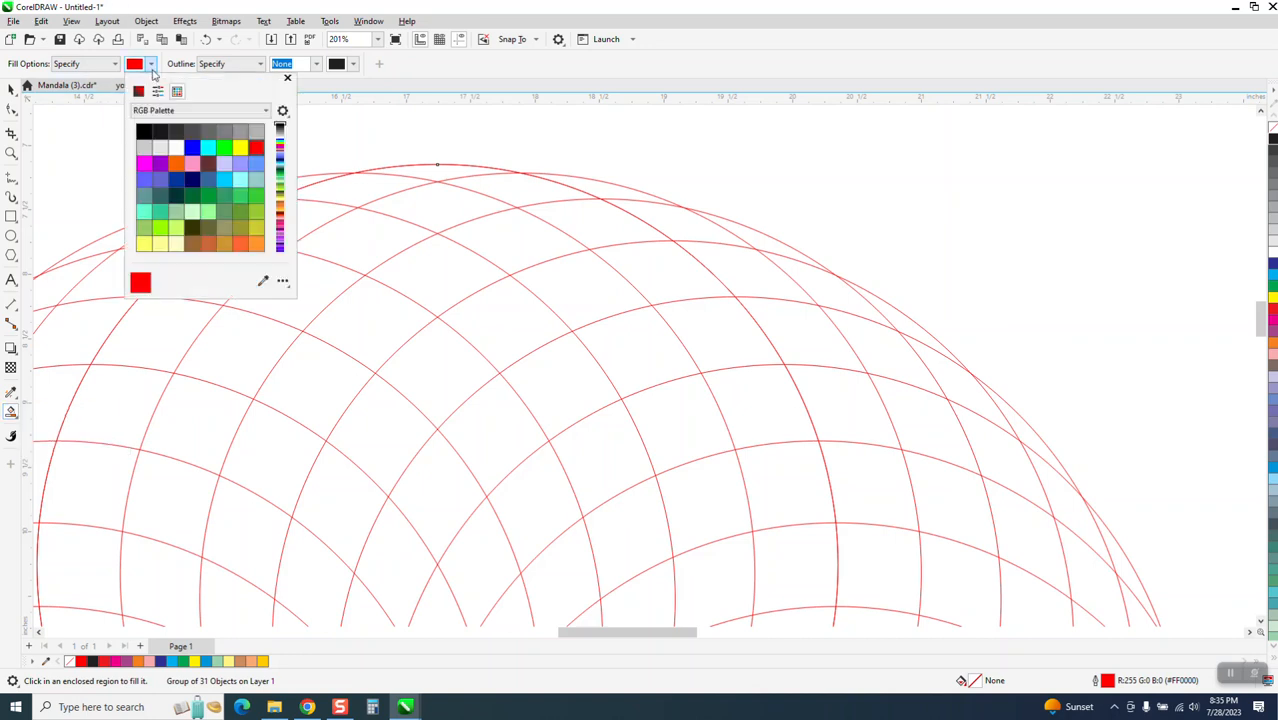
pyautogui.click(192, 148)
pyautogui.click(419, 180)
pyautogui.click(428, 171)
pyautogui.click(587, 229)
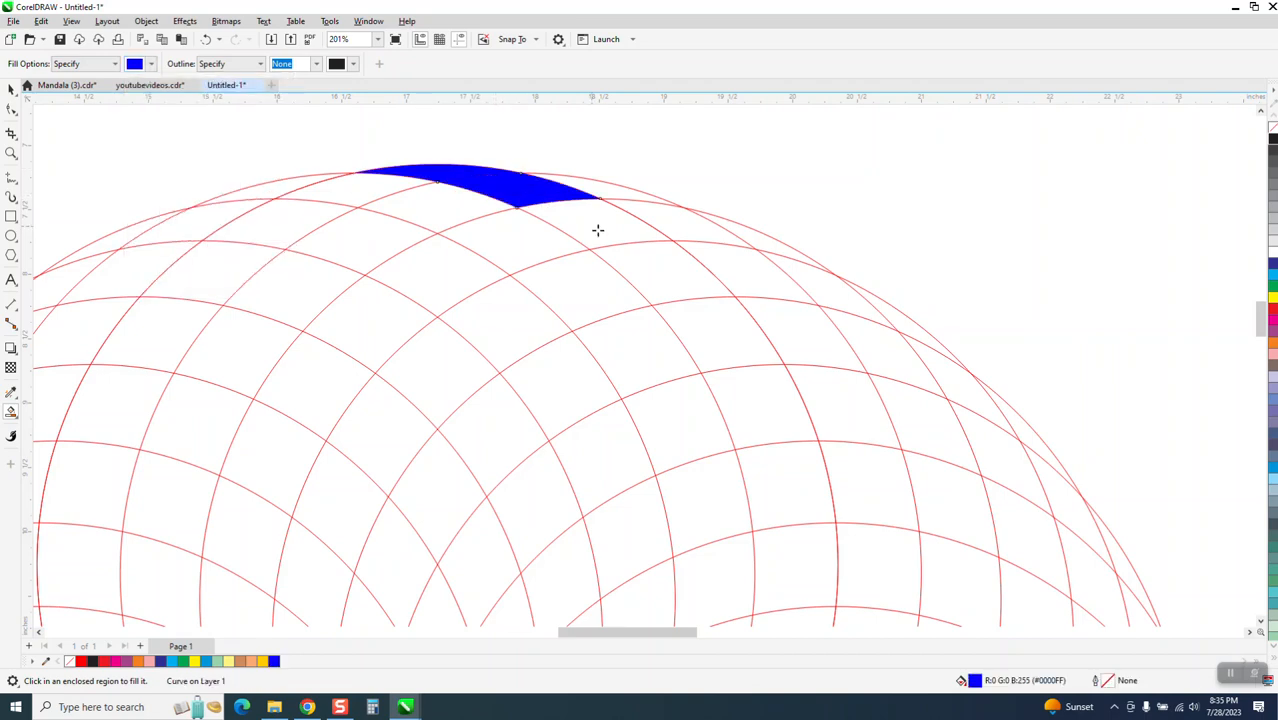
pyautogui.click(635, 266)
pyautogui.click(707, 329)
pyautogui.click(763, 413)
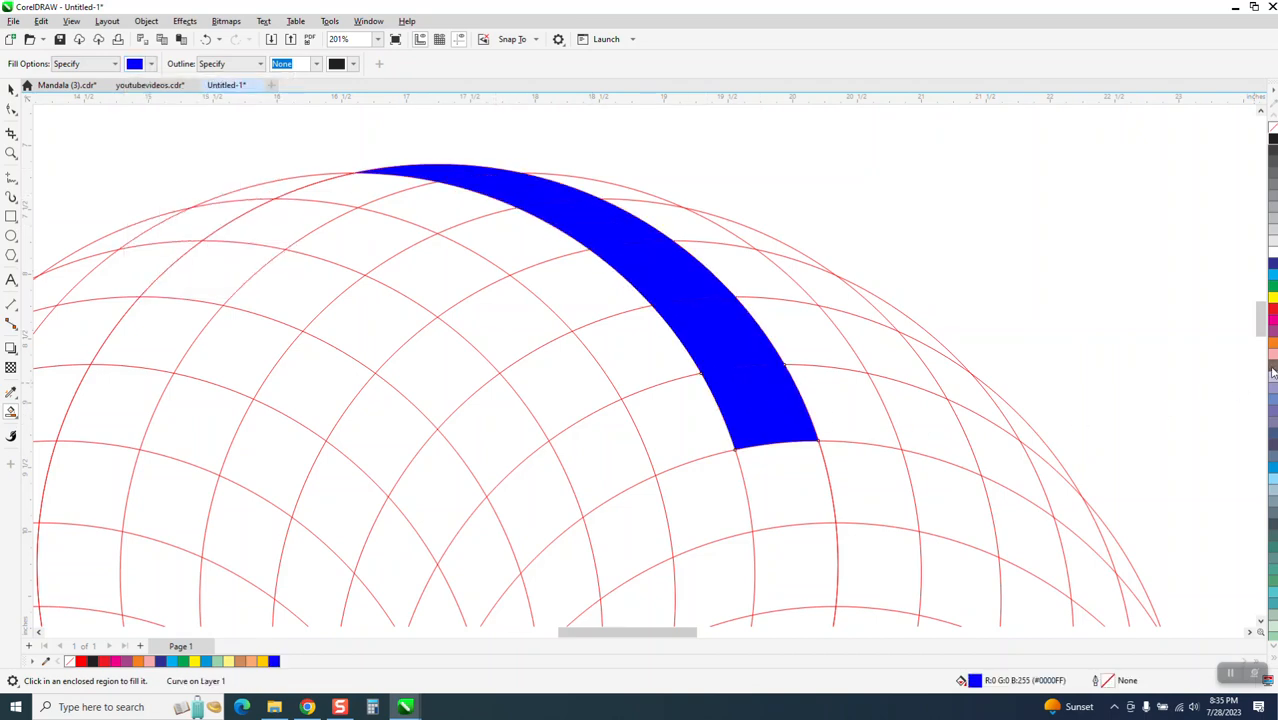
# Continue the blue Smart Fill cell by cell down the same crescent band toward the pattern's center.
pyautogui.moveTo(1261, 322); pyautogui.dragTo(1261, 341)
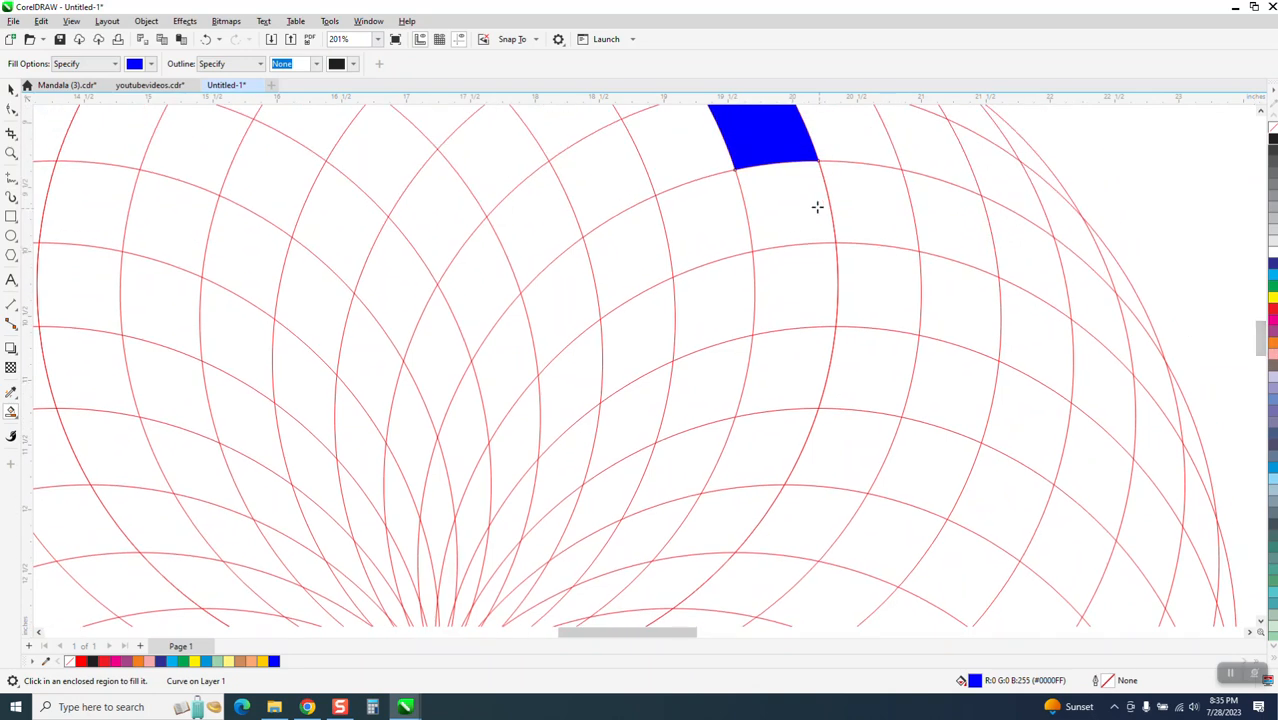
pyautogui.click(797, 205)
pyautogui.click(804, 288)
pyautogui.click(790, 347)
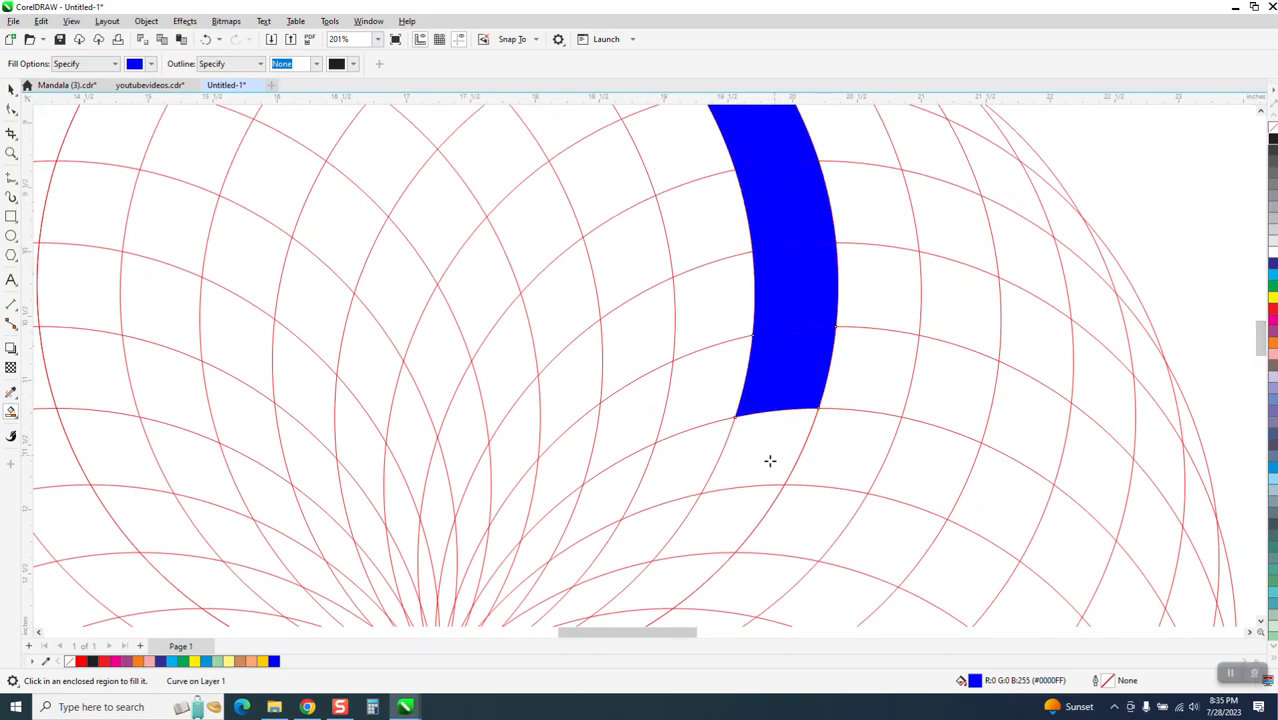
pyautogui.click(767, 459)
pyautogui.click(717, 530)
pyautogui.moveTo(1263, 342); pyautogui.dragTo(1263, 358)
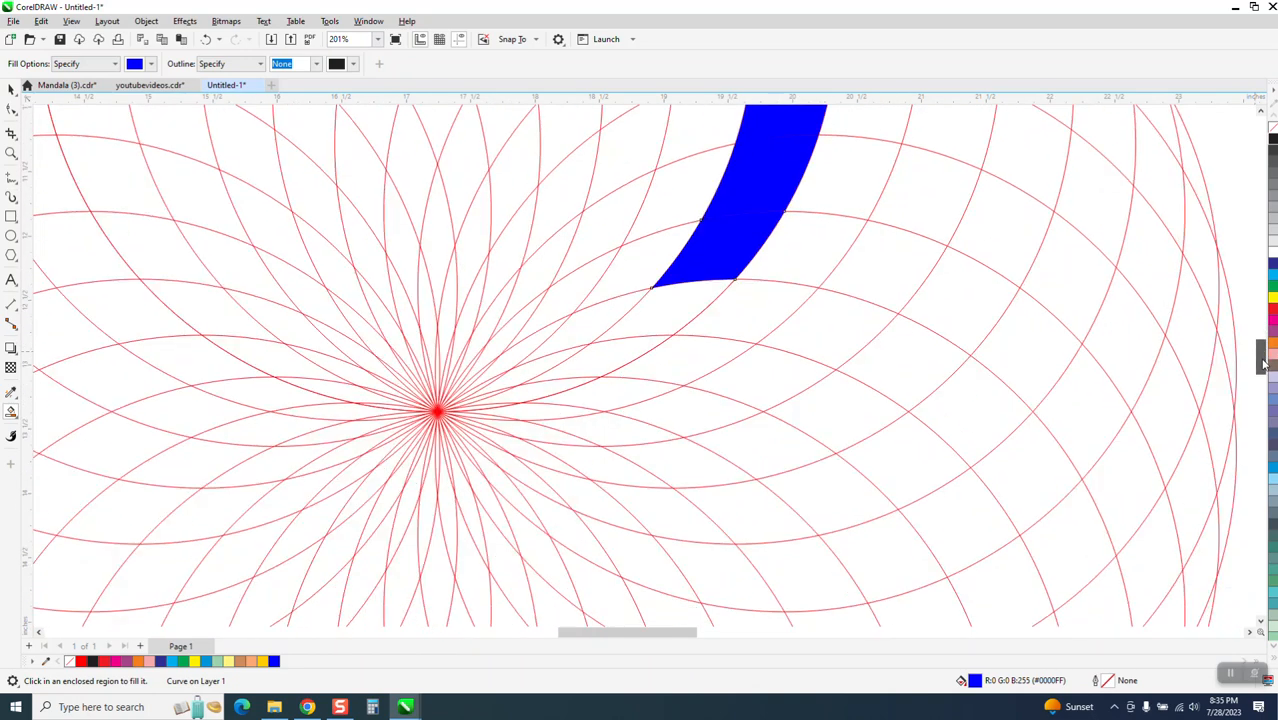
pyautogui.click(667, 283)
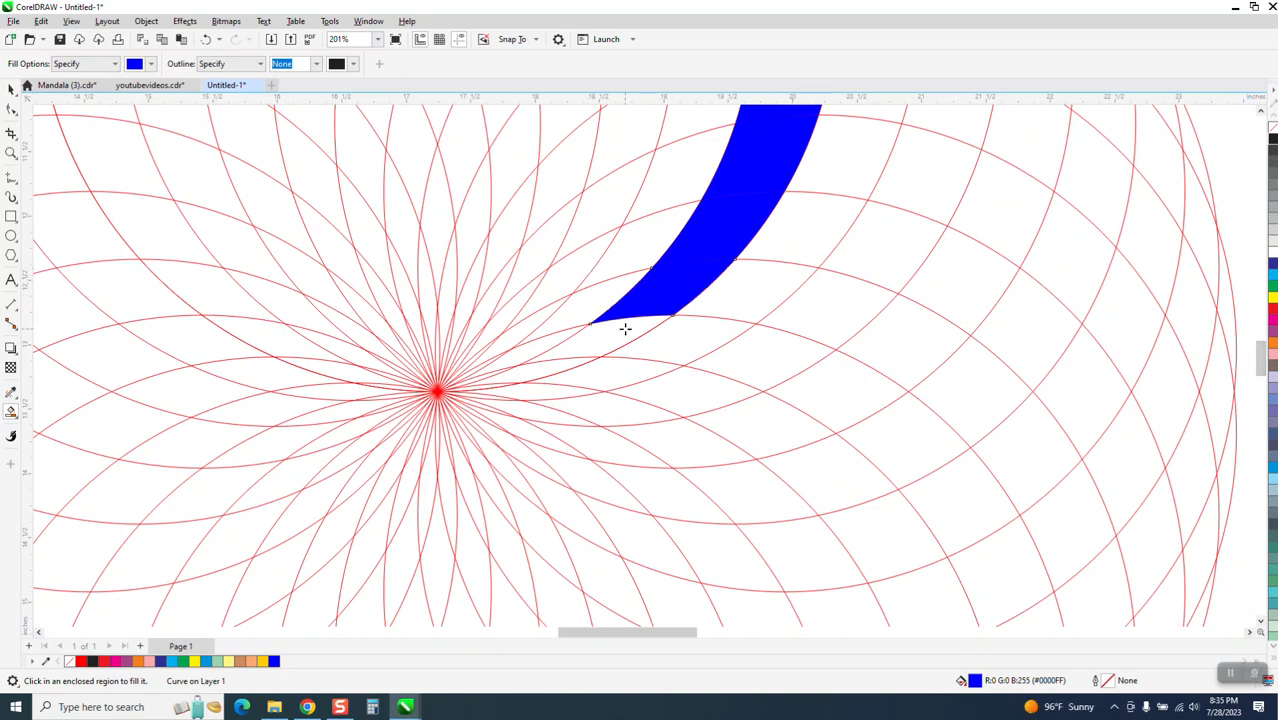
pyautogui.click(600, 345)
pyautogui.click(560, 366)
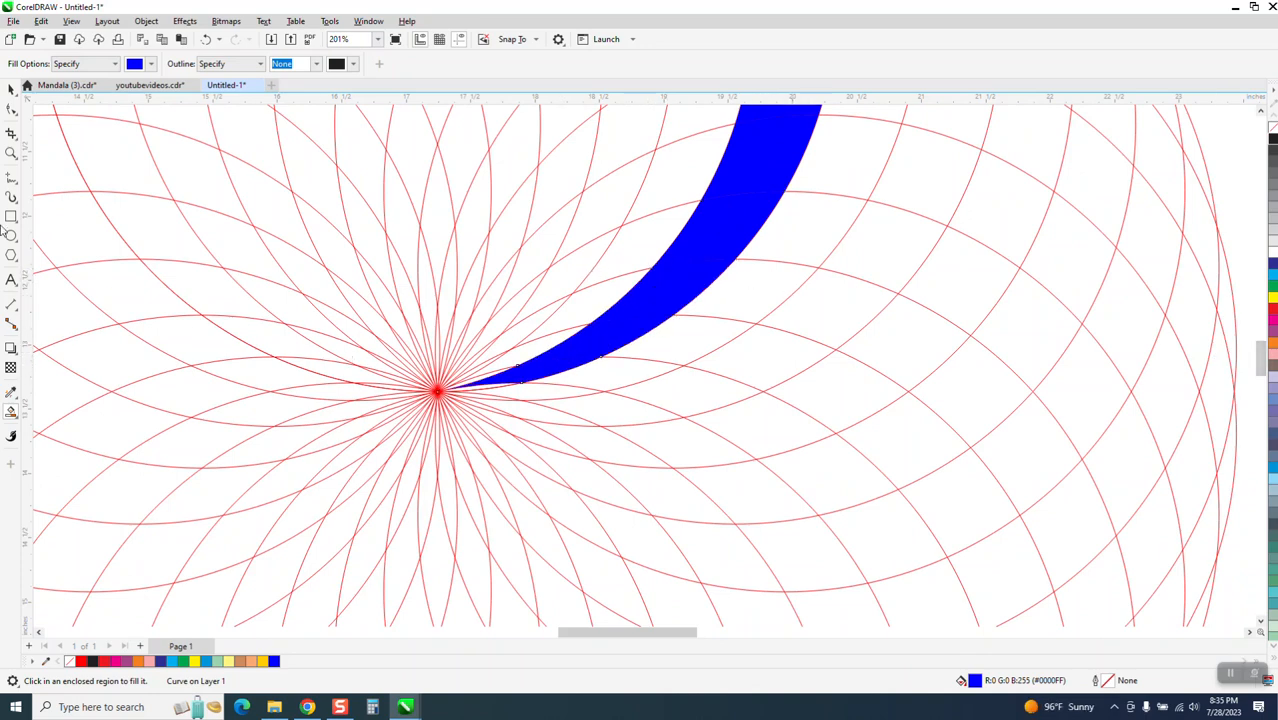
# Smart-fill the last thin sliver of the crescent band beside the center point in blue.
pyautogui.click(10, 152)
pyautogui.click(632, 473)
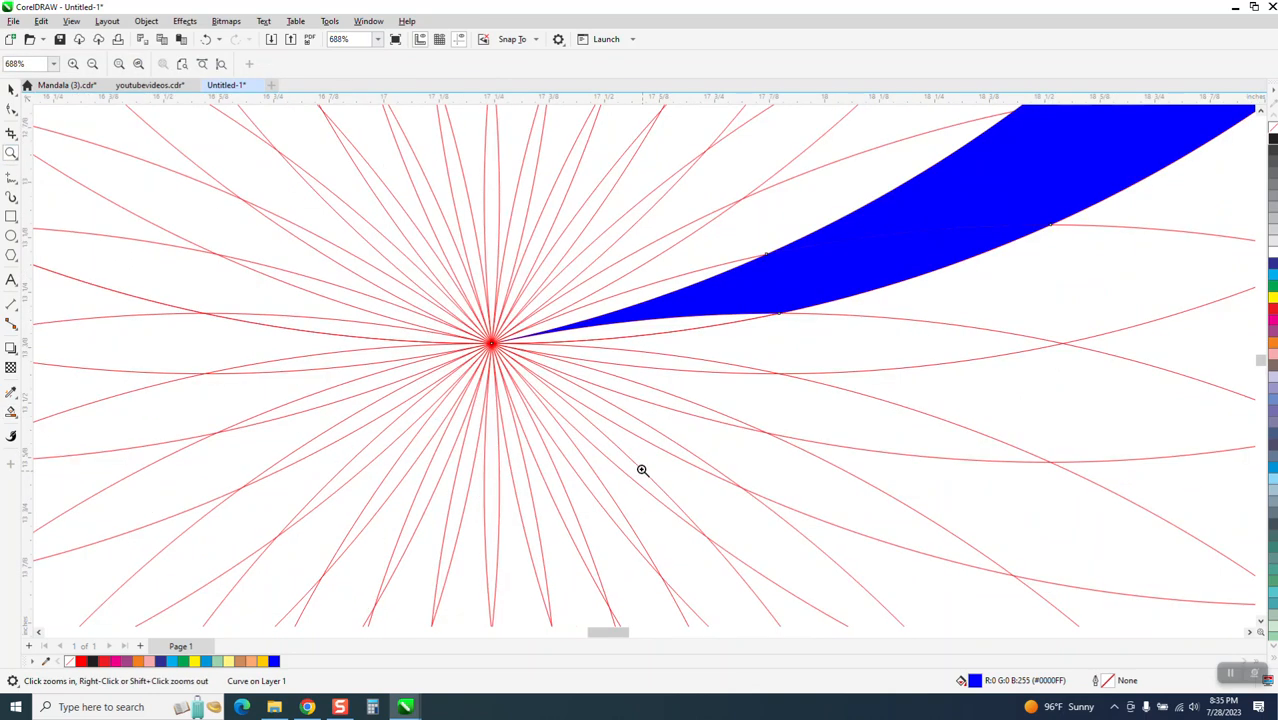
pyautogui.click(11, 411)
pyautogui.click(614, 333)
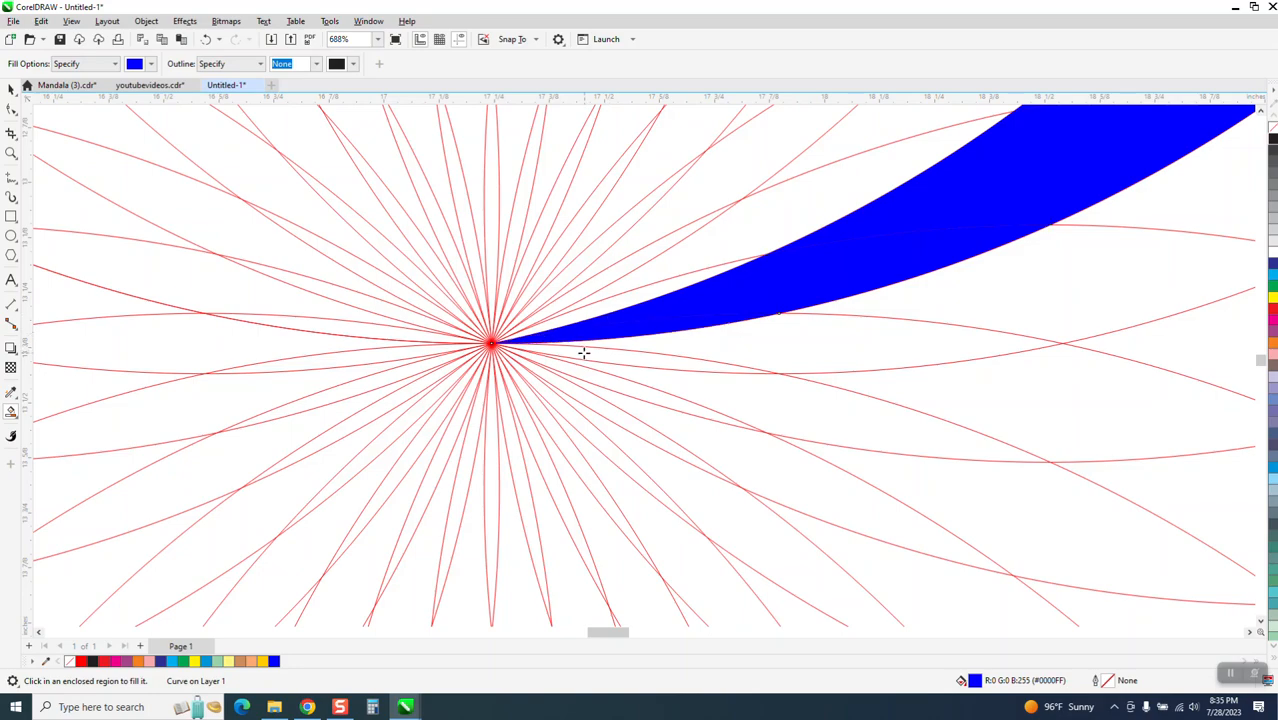
# Move the grouped circle pattern horizontally to the left, clear of the blue crescent, to X -5.755 inches.
pyautogui.scroll(-6, 371, 395)
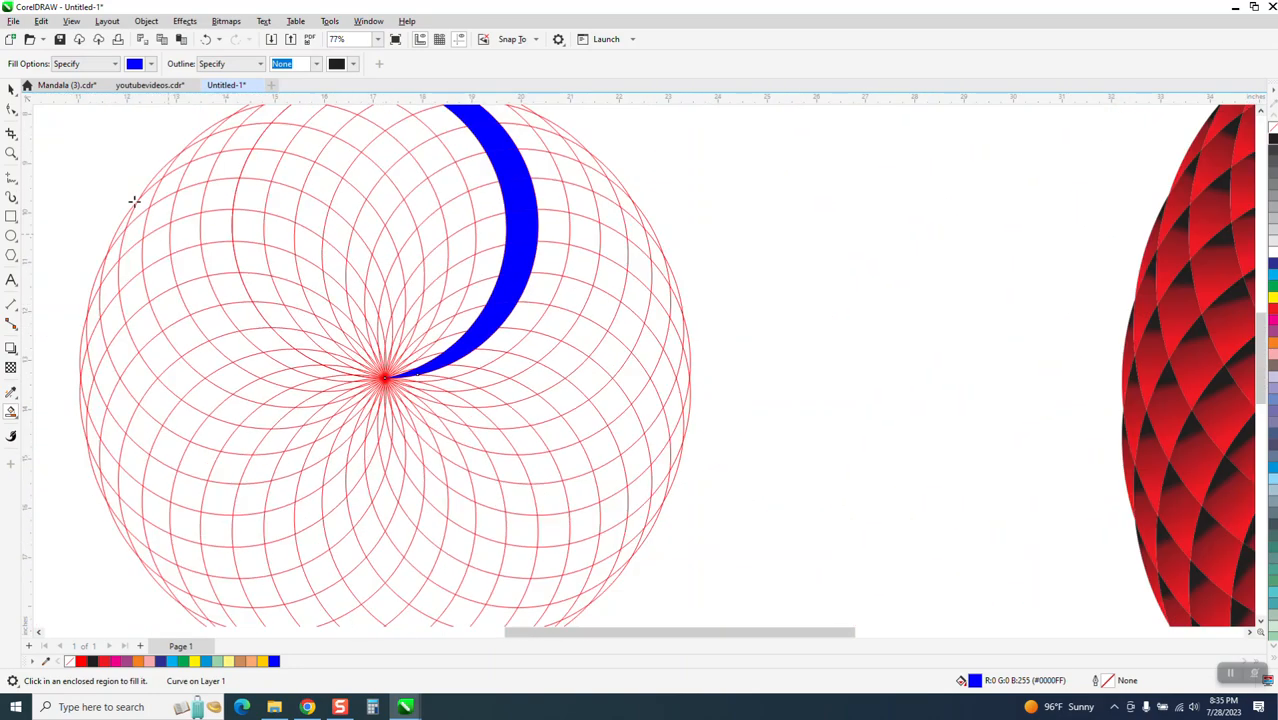
pyautogui.click(11, 88)
pyautogui.scroll(-2, 520, 320)
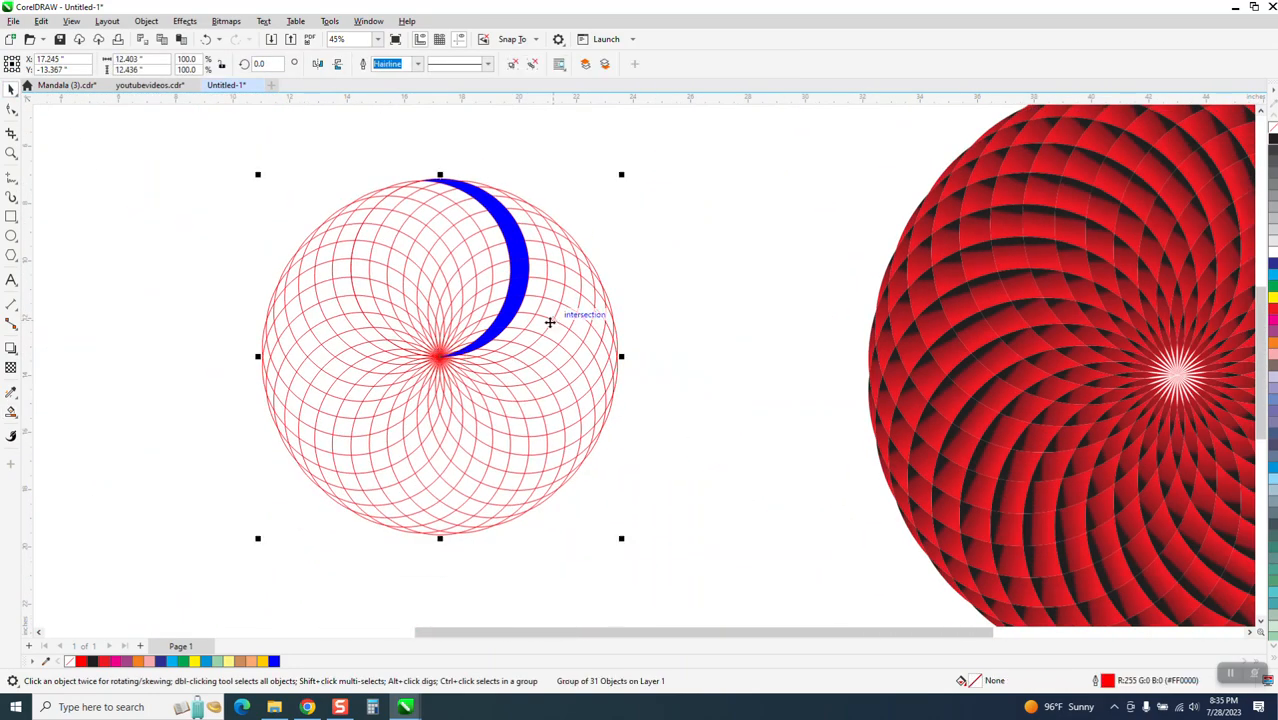
pyautogui.press('Delete')
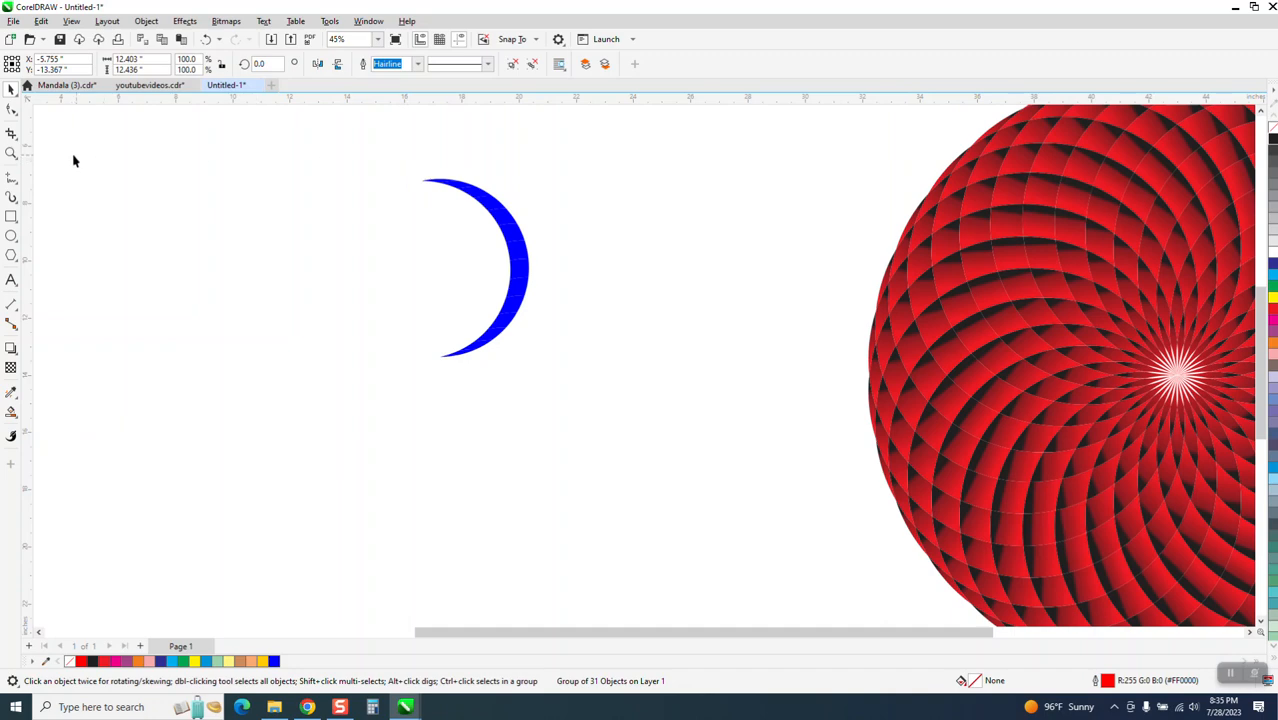
# Apply a linear fountain fill from blue to black to the crescent's topmost tip segment, starting above the tip and slanting down along the band.
pyautogui.click(11, 153)
pyautogui.moveTo(399, 162); pyautogui.dragTo(617, 384)
pyautogui.click(11, 88)
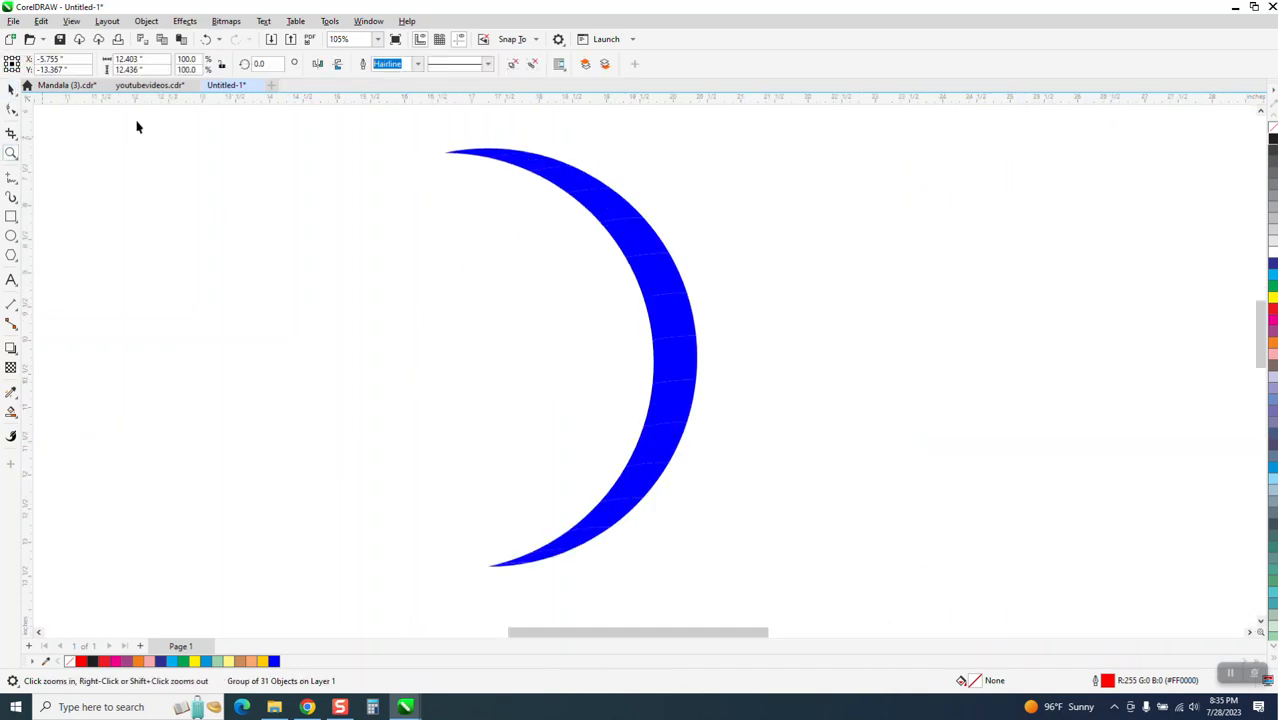
pyautogui.keyDown('ctrl'); pyautogui.click(476, 158); pyautogui.keyUp('ctrl')
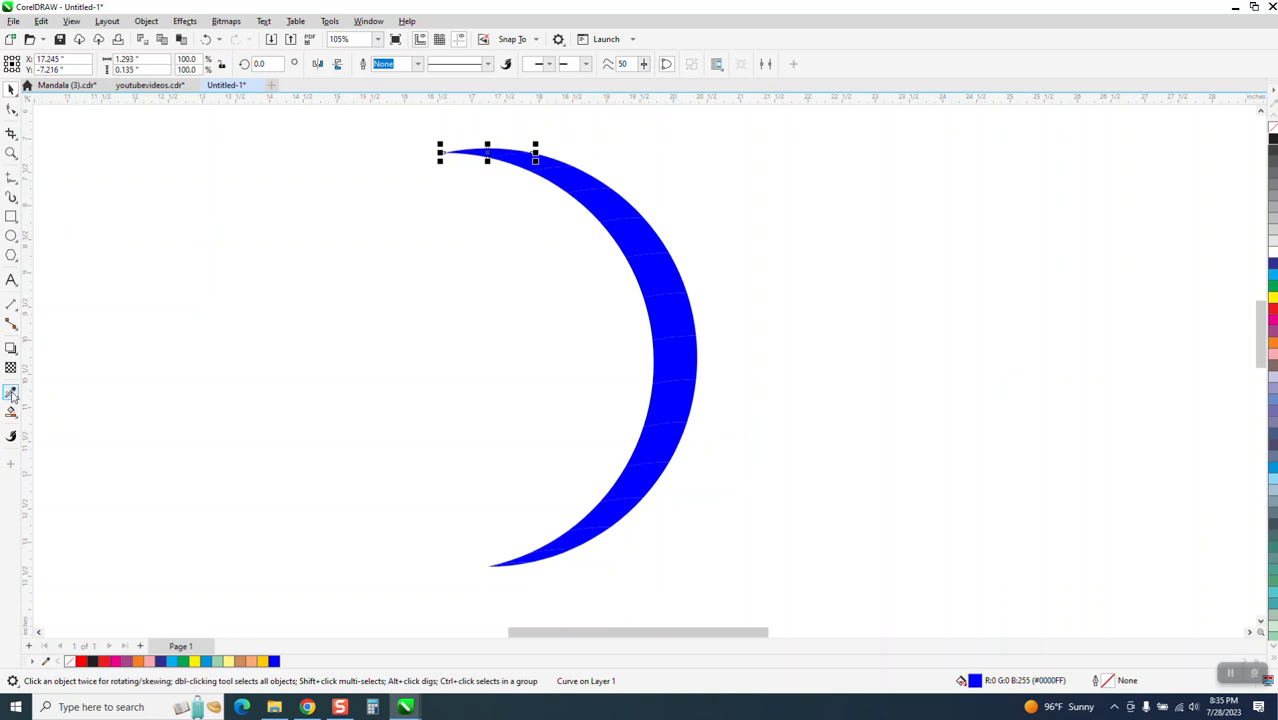
pyautogui.click(11, 153)
pyautogui.moveTo(436, 130); pyautogui.dragTo(571, 220)
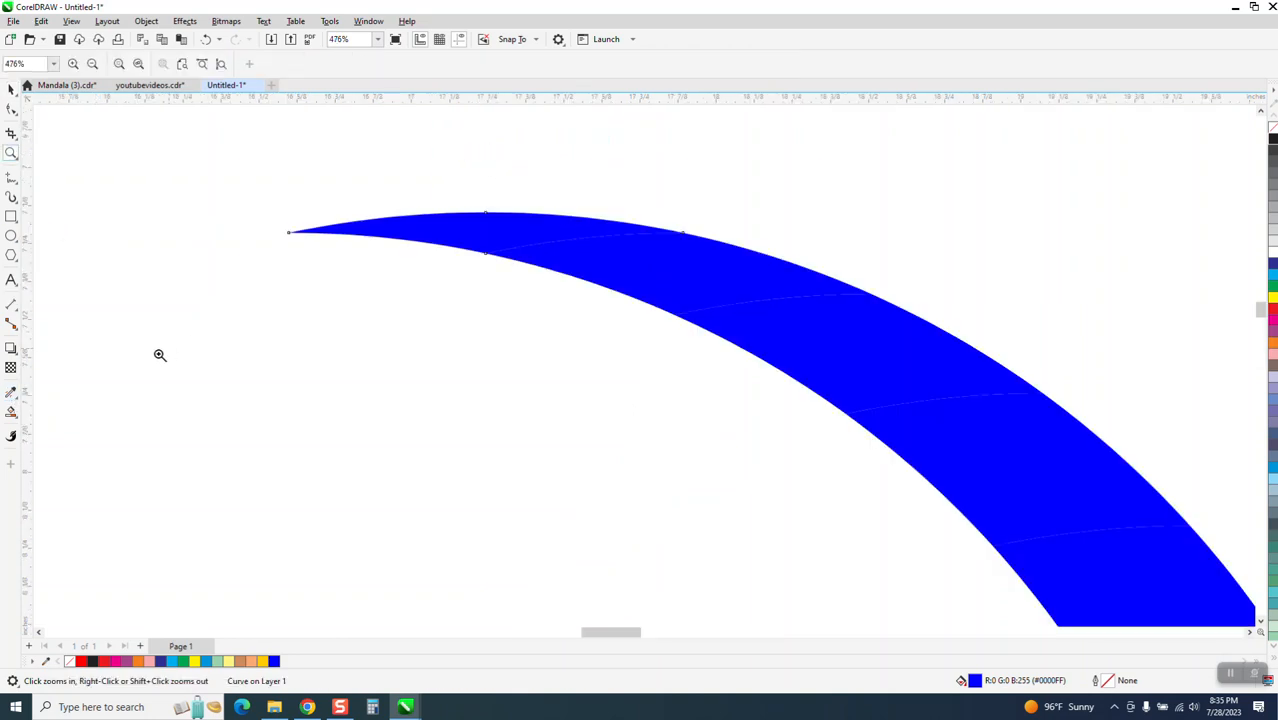
pyautogui.click(17, 400)
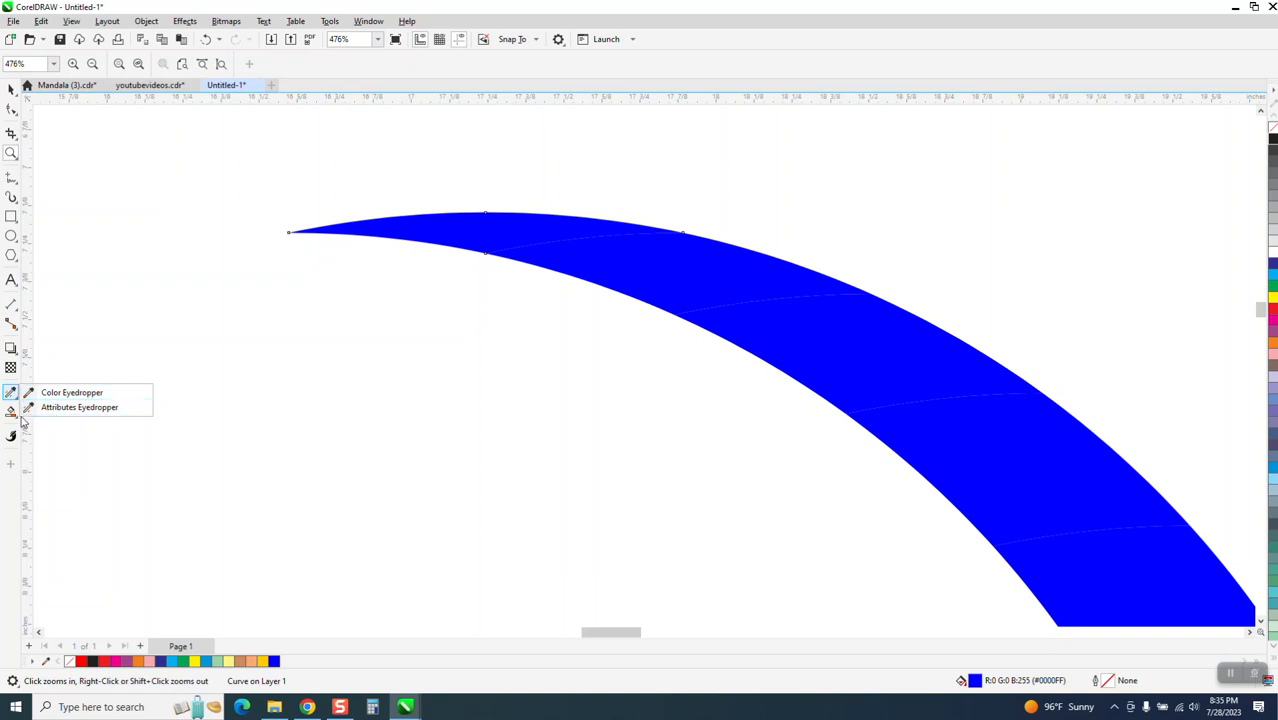
pyautogui.click(15, 413)
pyautogui.click(52, 409)
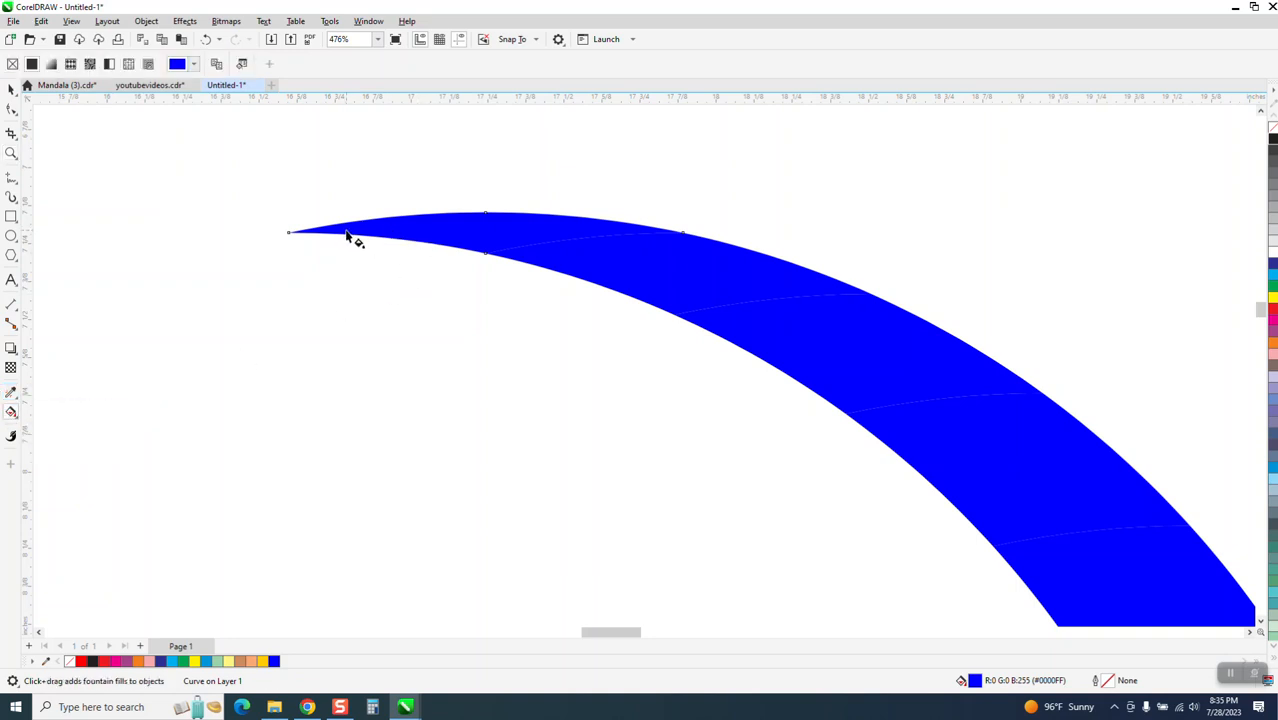
pyautogui.moveTo(347, 231); pyautogui.dragTo(586, 264)
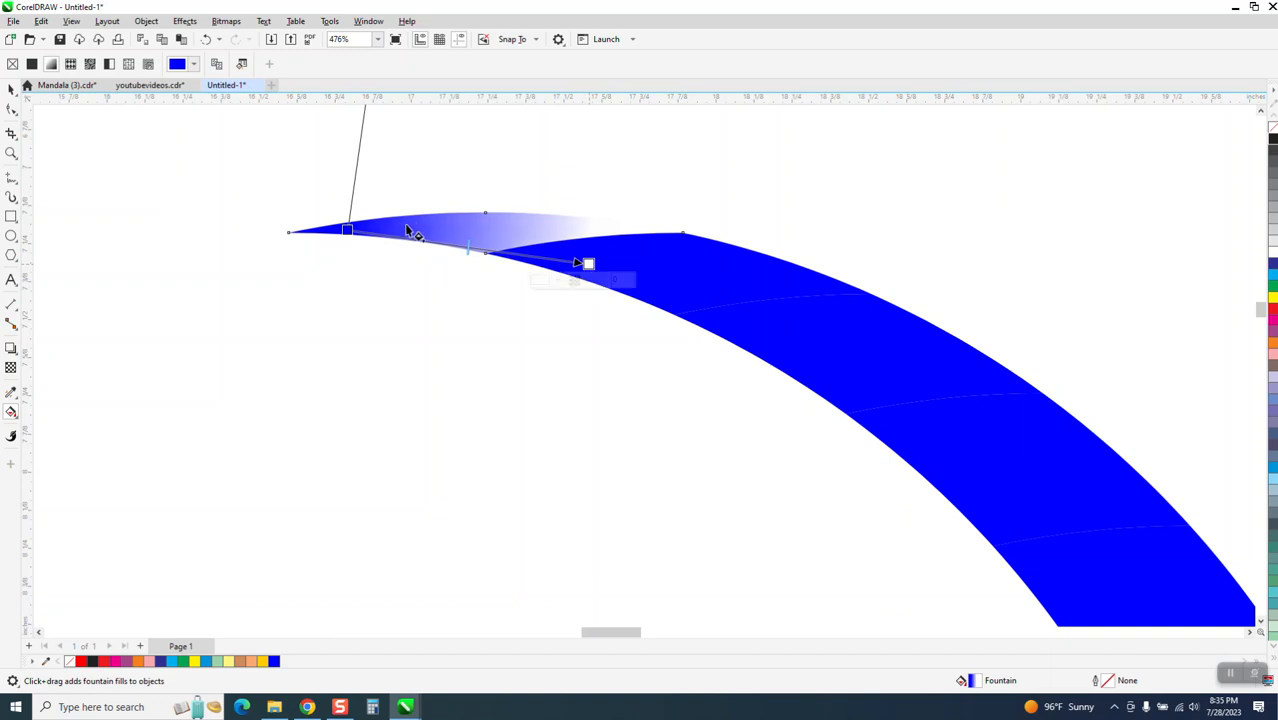
pyautogui.moveTo(347, 231); pyautogui.dragTo(394, 174)
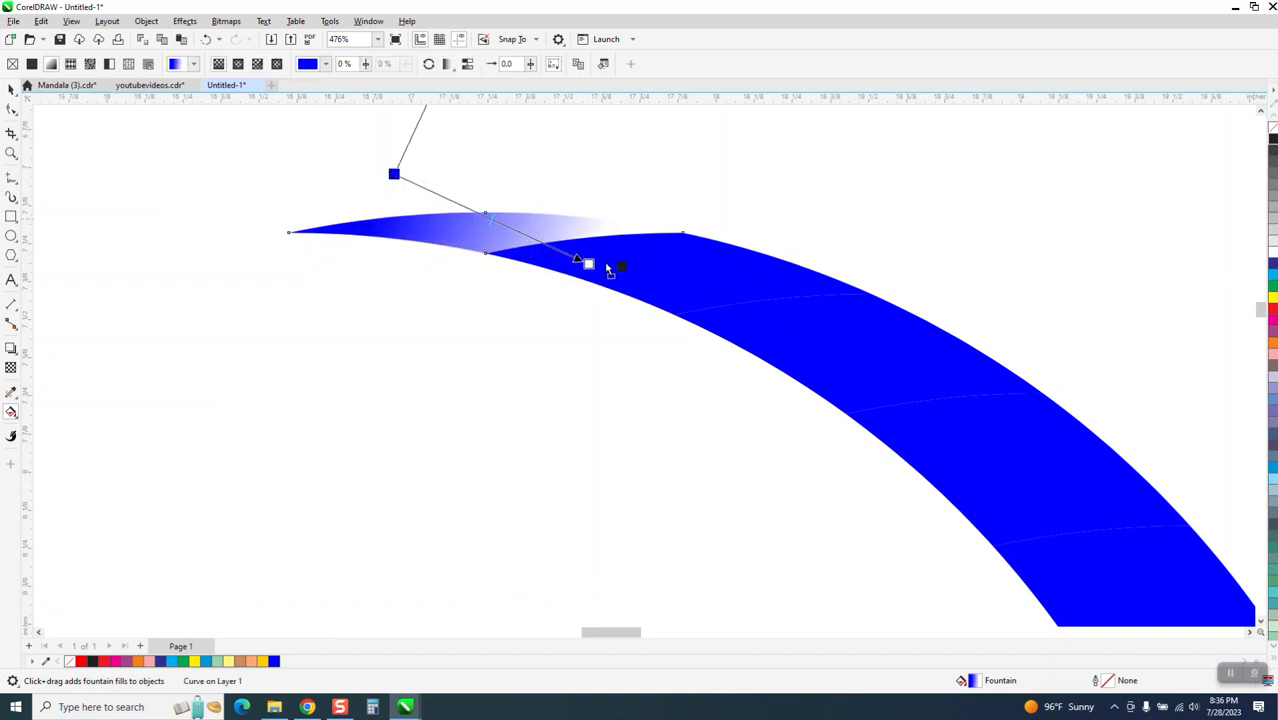
pyautogui.moveTo(594, 270); pyautogui.dragTo(590, 265)
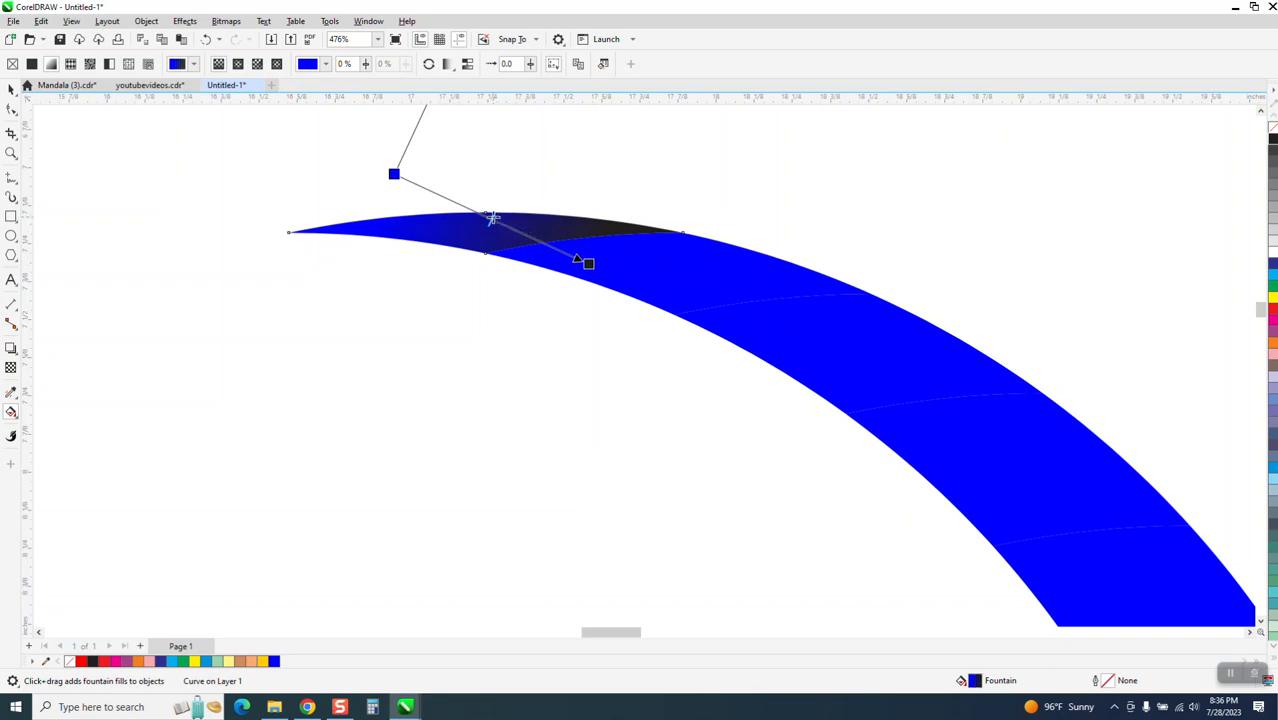
# Lower the black end of the tip segment's fountain fill to just beneath the crescent's inner edge.
pyautogui.moveTo(493, 219); pyautogui.dragTo(576, 289)
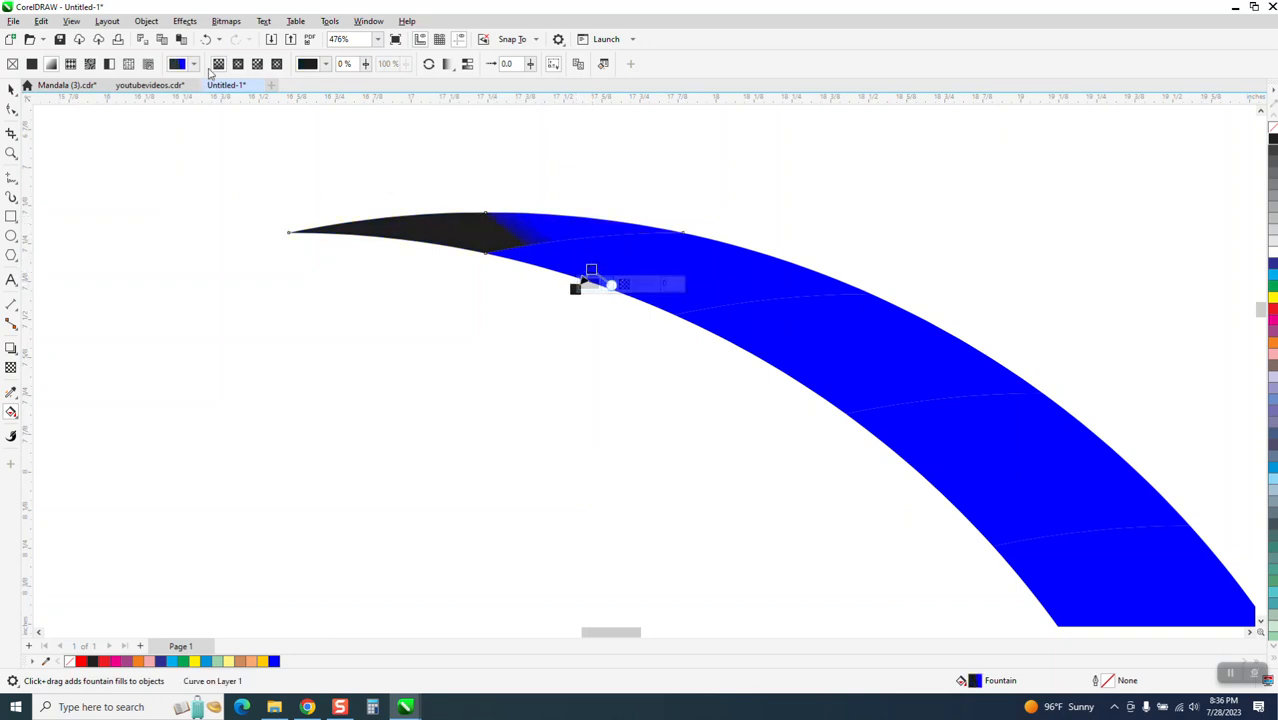
pyautogui.click(207, 39)
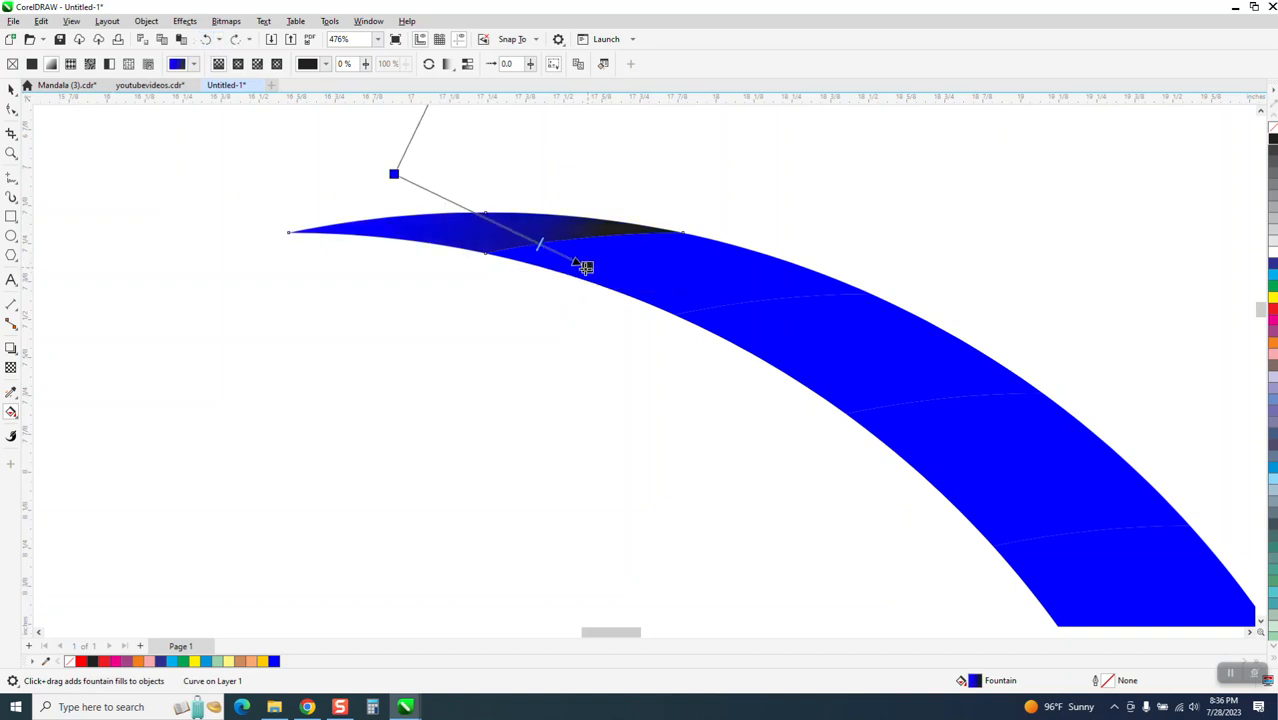
pyautogui.moveTo(571, 281); pyautogui.dragTo(574, 290)
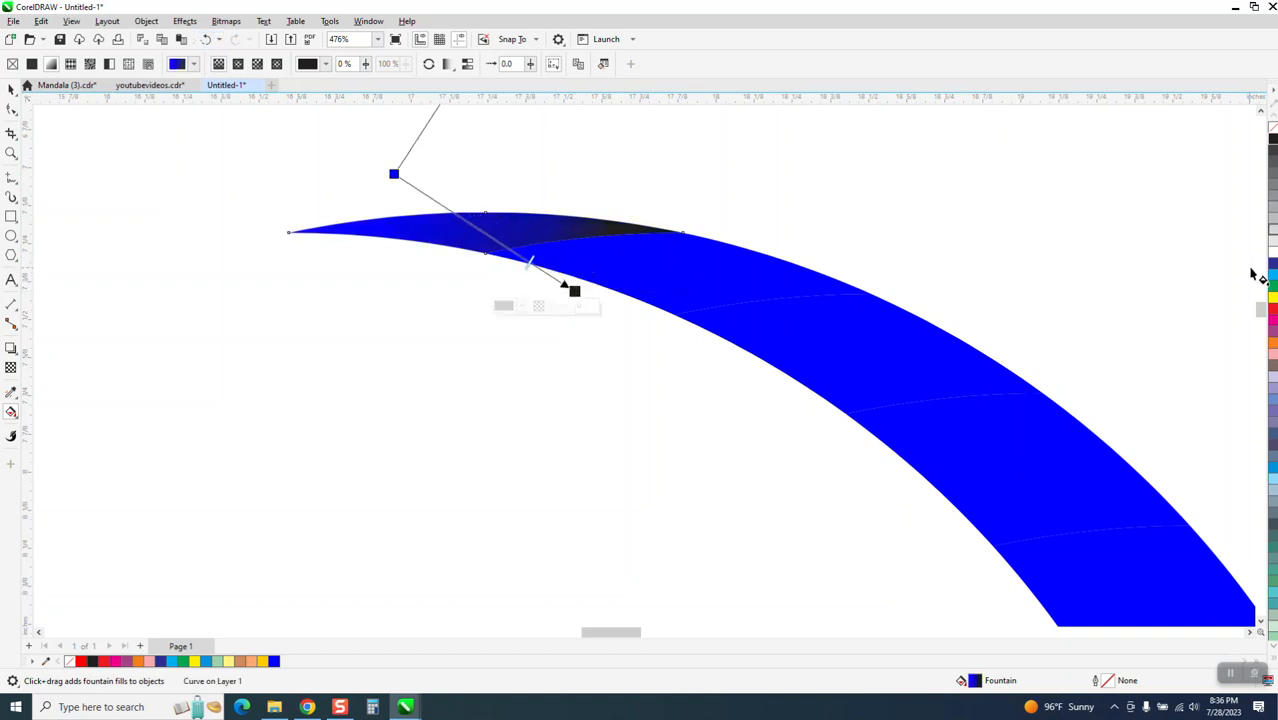
# Try adding a cyan color stop midway along the tip segment's fountain fill, and undo it.
pyautogui.moveTo(1273, 278); pyautogui.dragTo(483, 231)
pyautogui.click(206, 39)
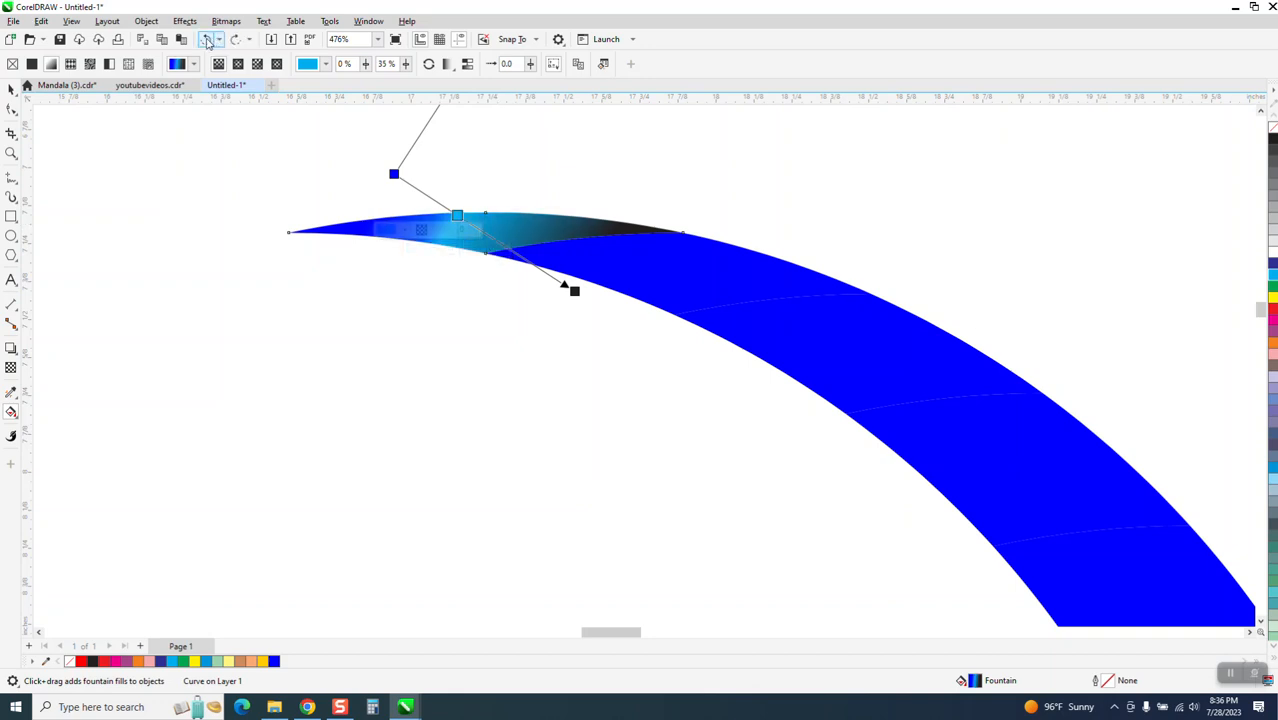
pyautogui.click(206, 39)
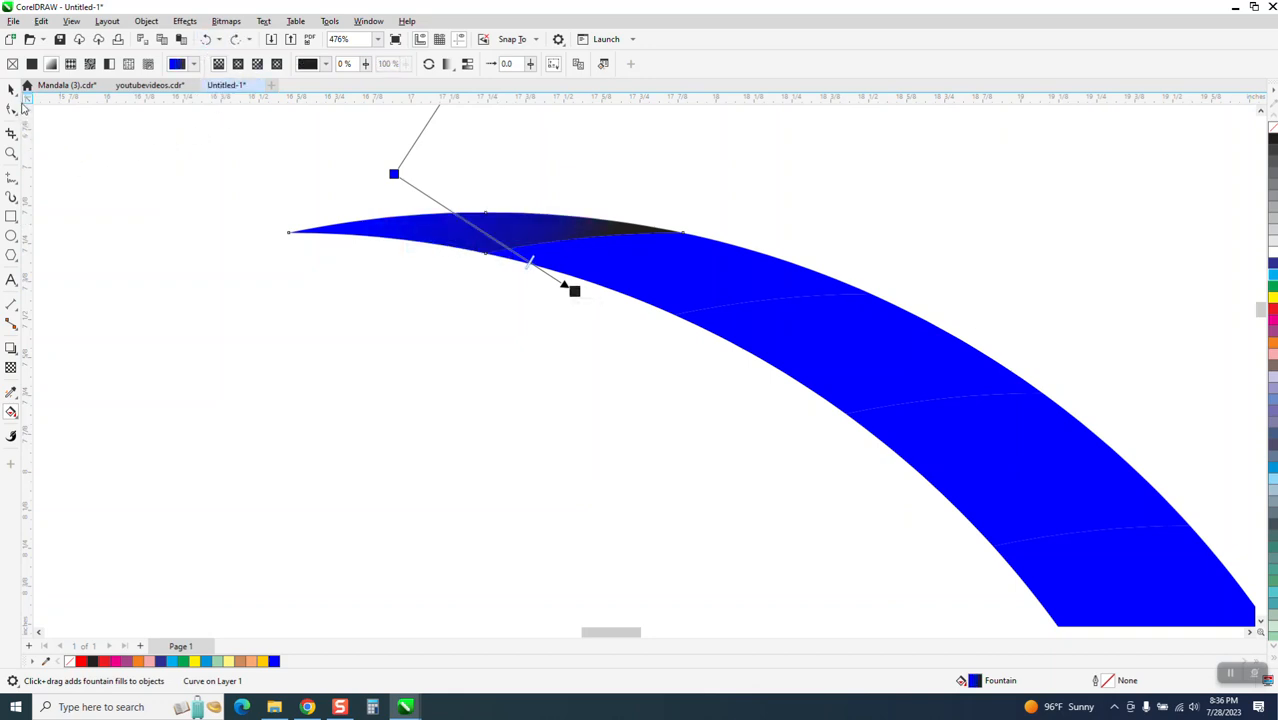
# Copy the tip segment's fountain fill with the Attributes Eyedropper and apply it to the adjoining segments along the crescent's upper part.
pyautogui.click(11, 88)
pyautogui.scroll(-1, 376, 181)
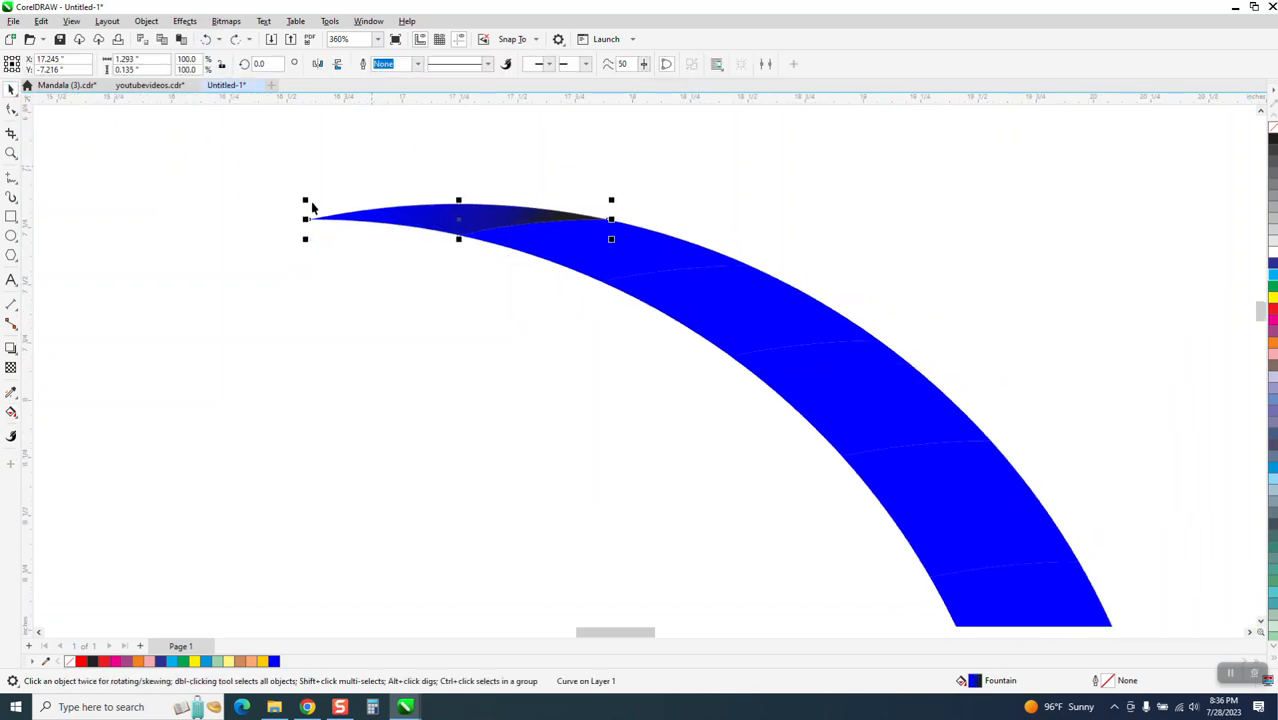
pyautogui.click(92, 257)
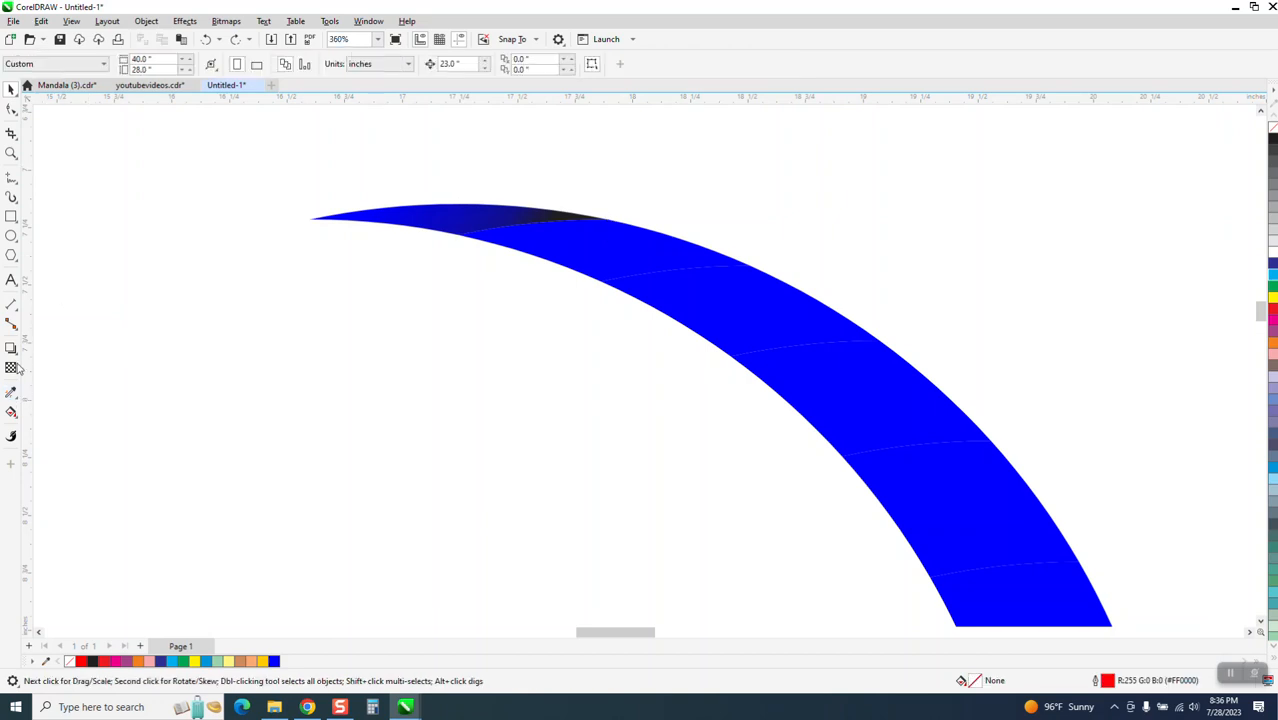
pyautogui.click(18, 400)
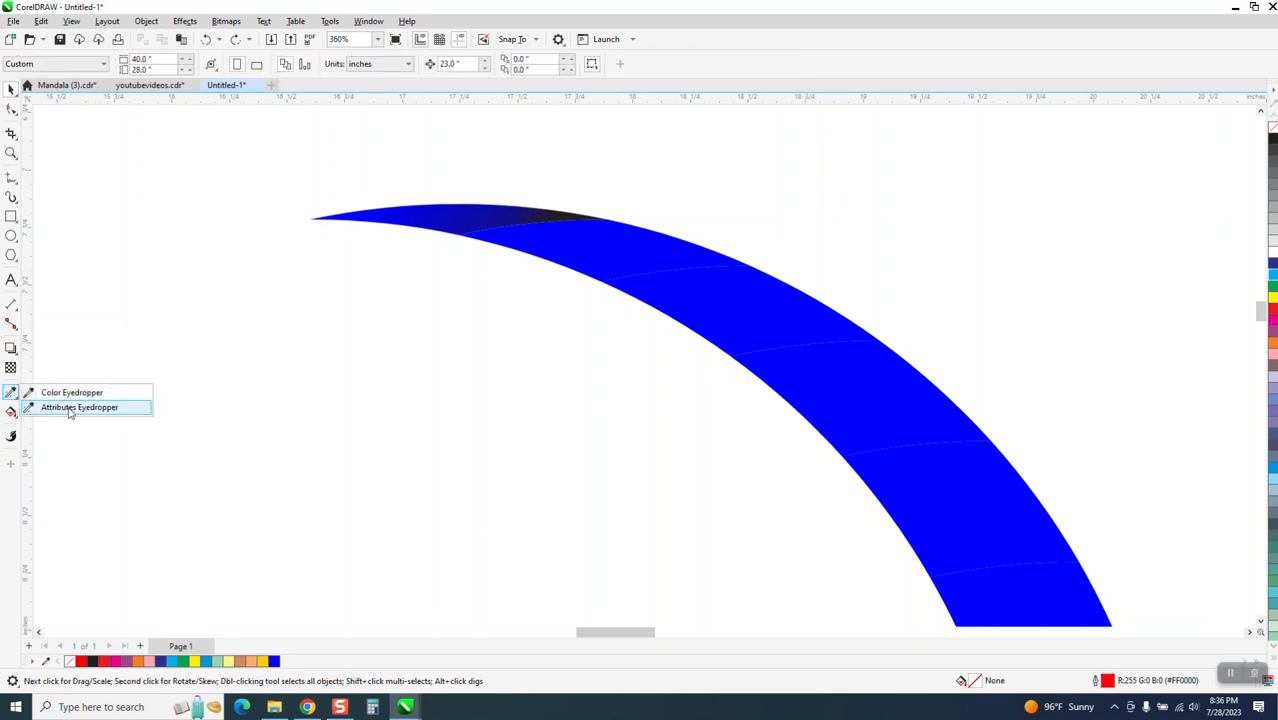
pyautogui.click(60, 410)
pyautogui.click(438, 216)
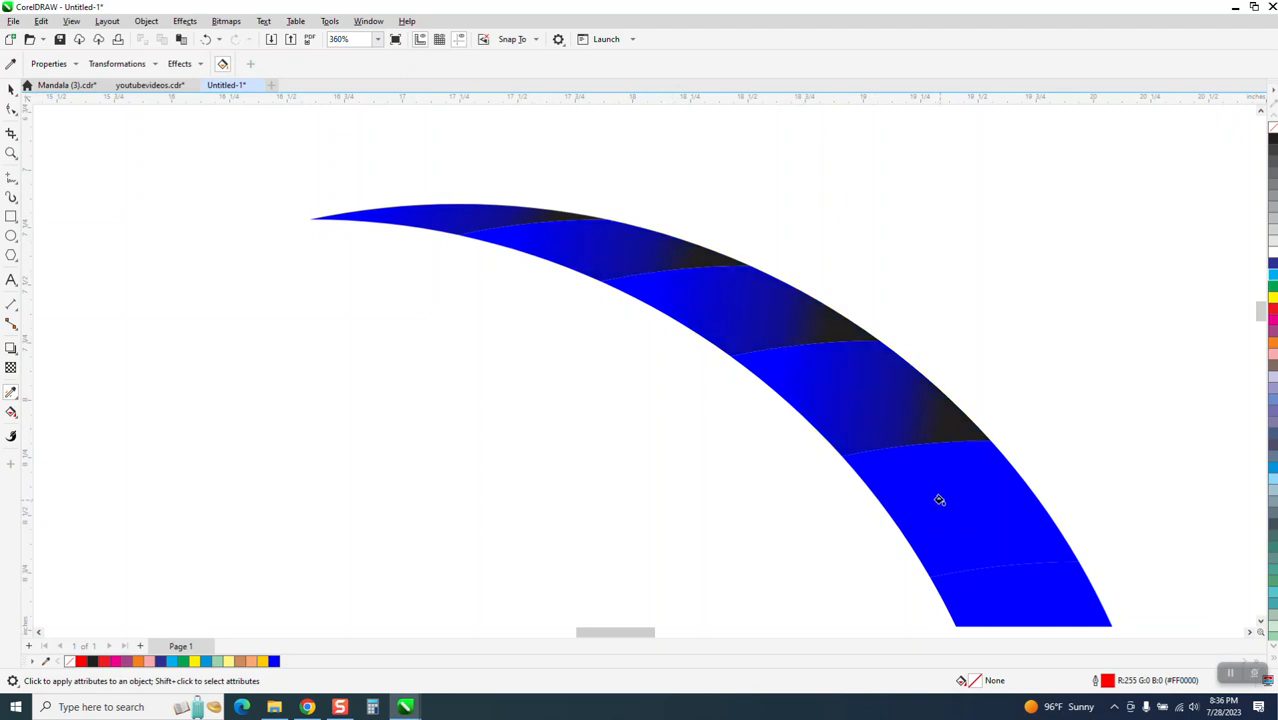
pyautogui.scroll(-3, 939, 500)
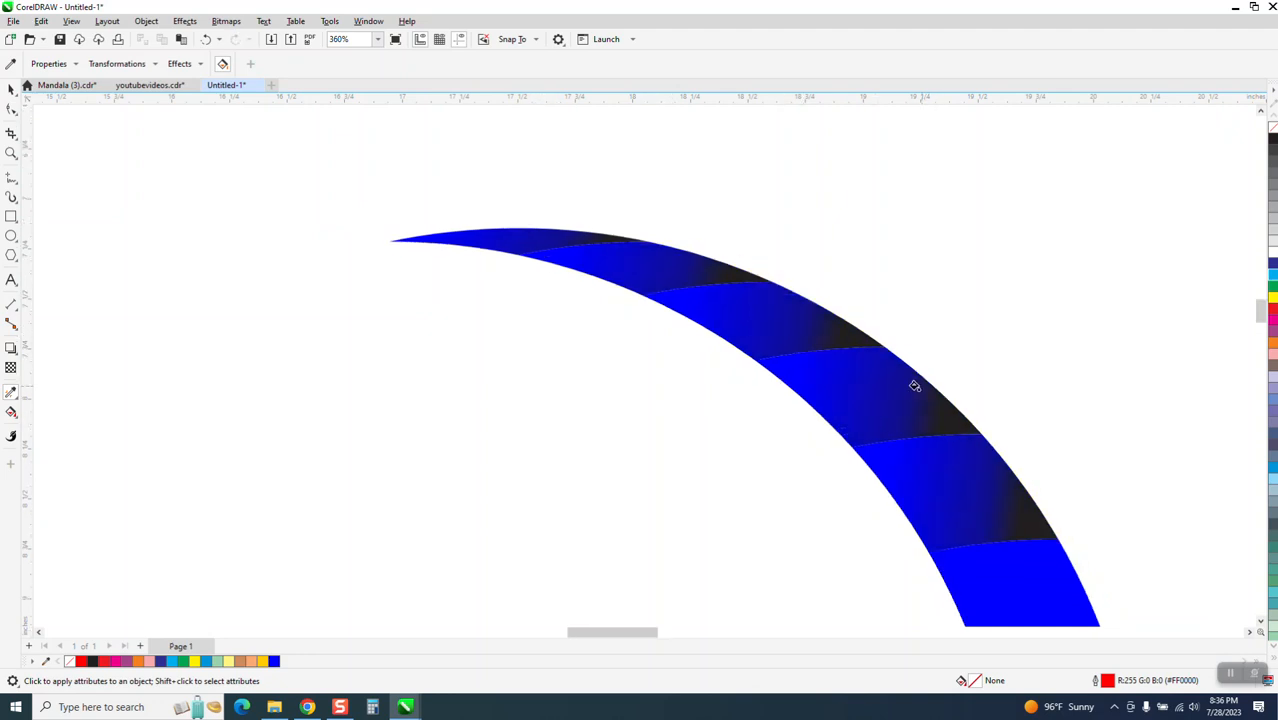
pyautogui.click(1000, 582)
# Apply the sampled blue-to-black fill segment by segment through the crescent's middle and down toward its lower tip.
pyautogui.moveTo(1260, 310); pyautogui.dragTo(1260, 334)
pyautogui.click(1026, 338)
pyautogui.click(1019, 398)
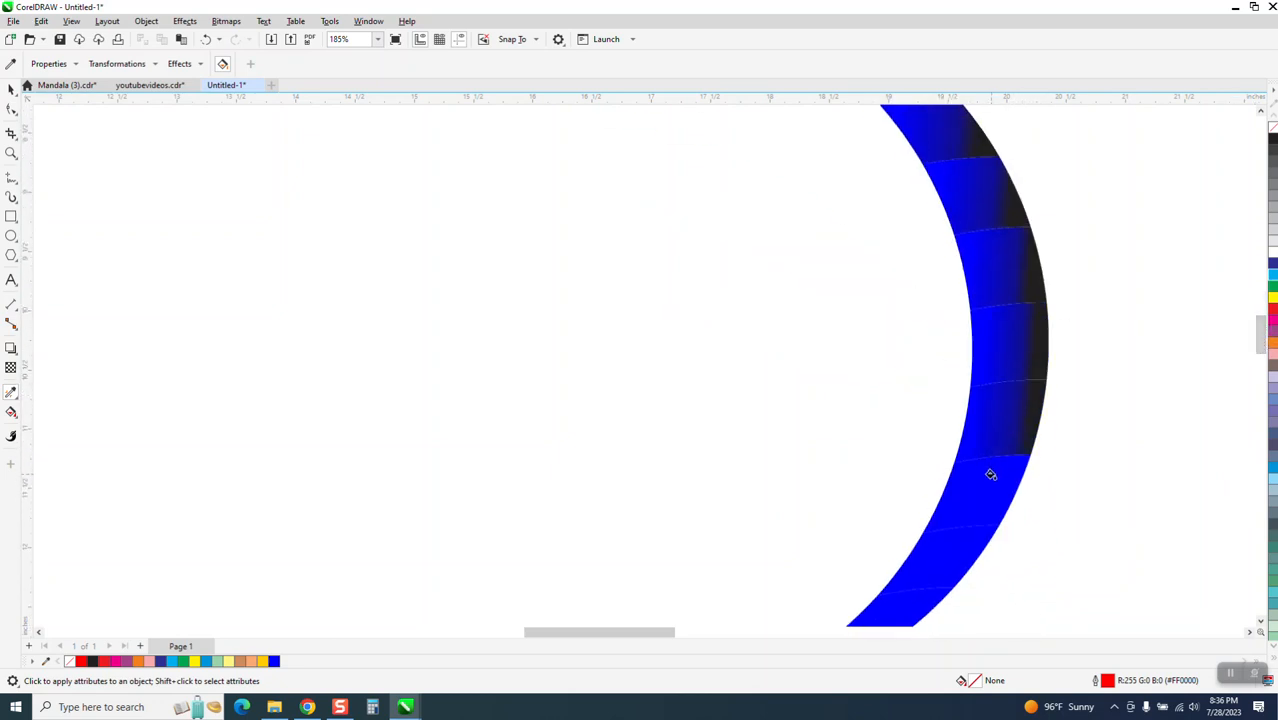
pyautogui.click(989, 474)
pyautogui.click(954, 538)
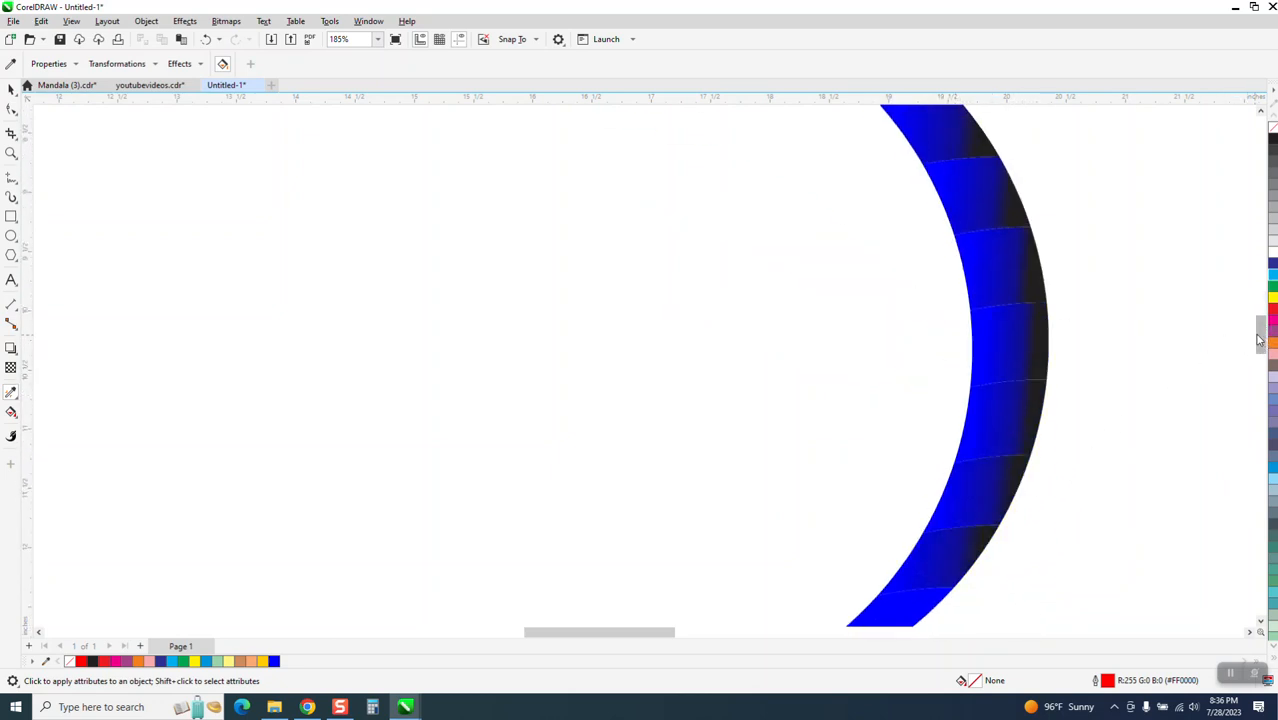
pyautogui.moveTo(1260, 335)
pyautogui.mouseDown()
pyautogui.moveTo(1263, 380)
pyautogui.moveTo(1266, 357)
pyautogui.mouseUp()
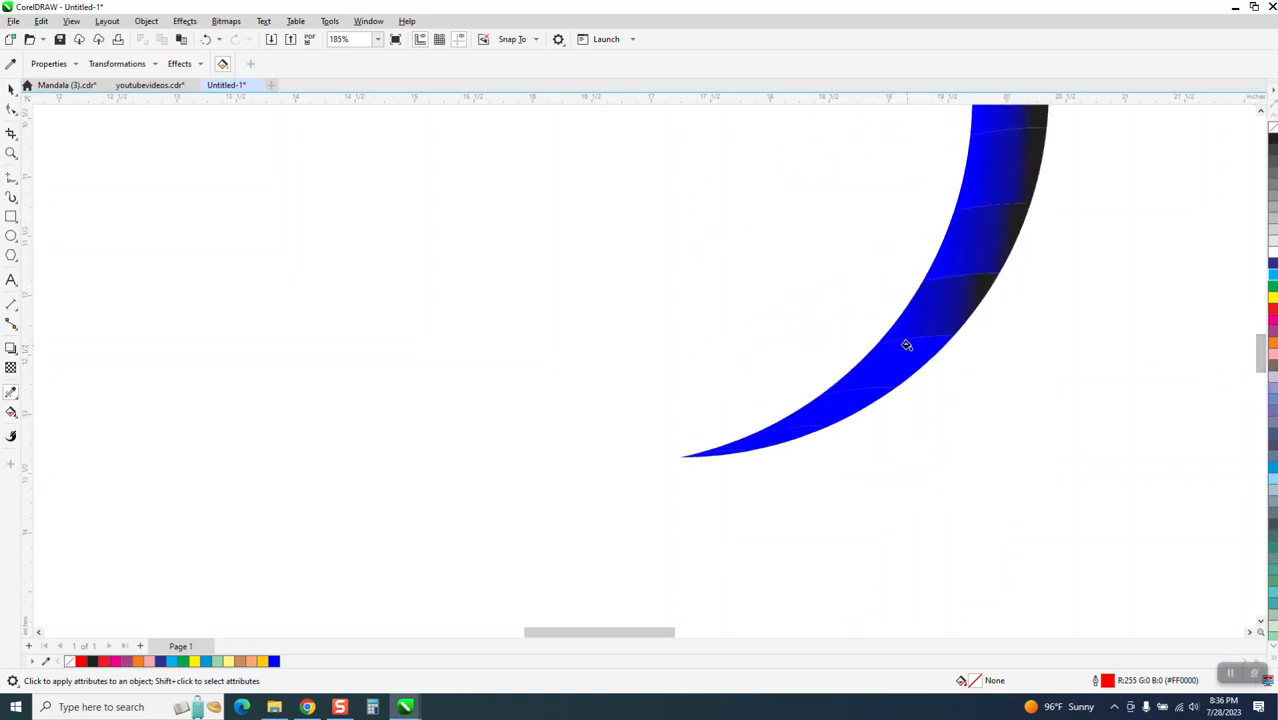
pyautogui.click(849, 397)
# Select all 15 segments of the shaded crescent and group them.
pyautogui.click(11, 89)
pyautogui.scroll(-4, 650, 366)
pyautogui.scroll(-1, 734, 384)
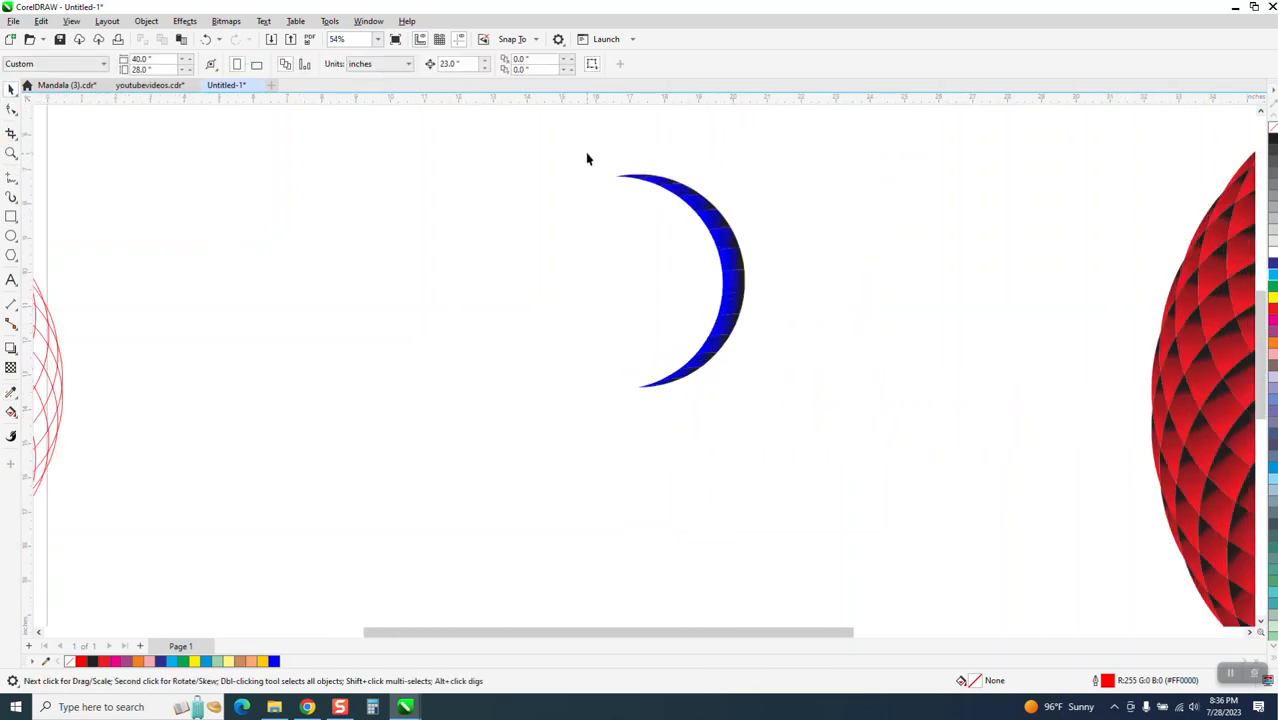
pyautogui.moveTo(837, 438); pyautogui.dragTo(906, 456)
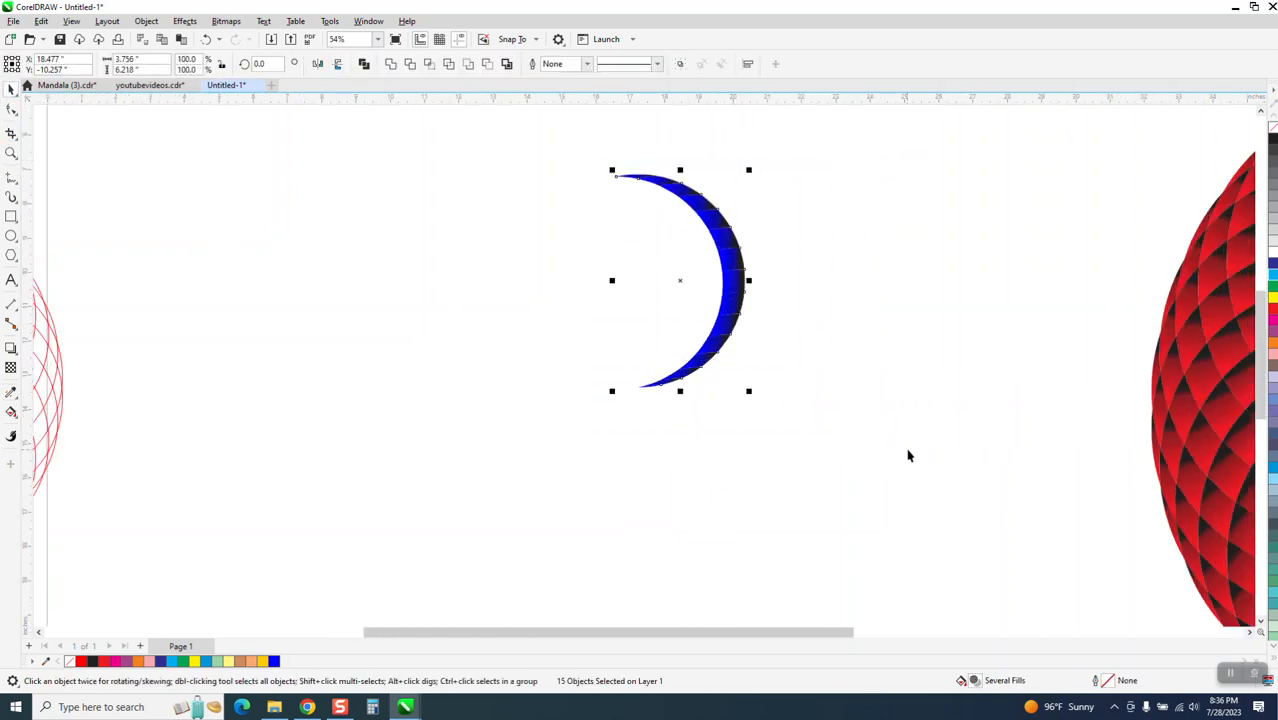
pyautogui.hotkey('ctrl', 'g')
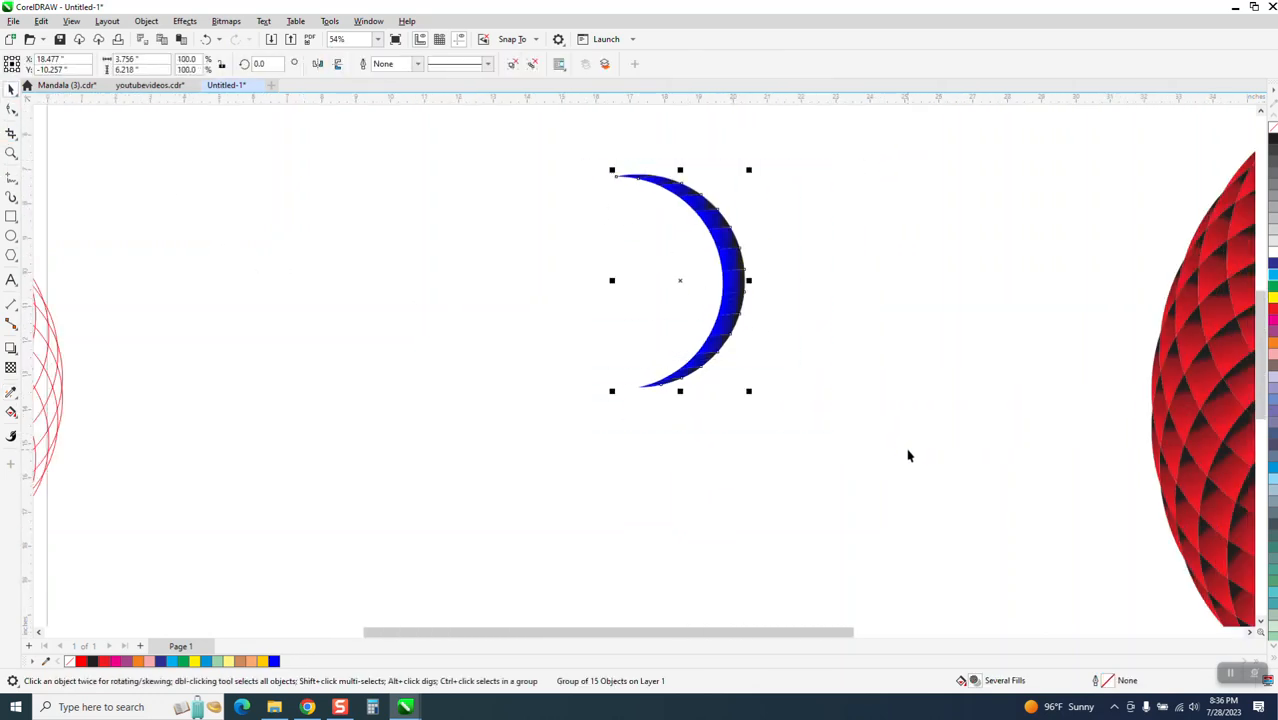
# Set the crescent group's rotation center on its lower tip and create a copy rotated 12 degrees about it.
pyautogui.click(682, 281)
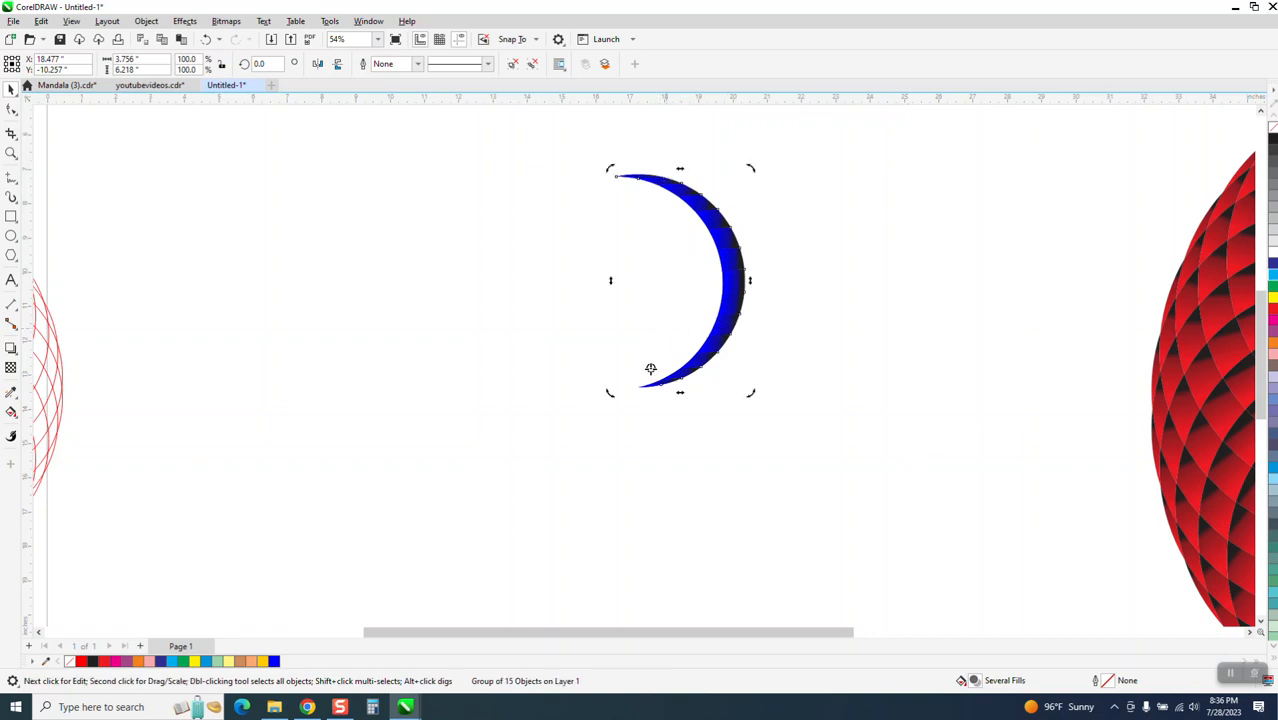
pyautogui.moveTo(638, 387); pyautogui.dragTo(638, 387)
pyautogui.write('12')
pyautogui.press('Return')
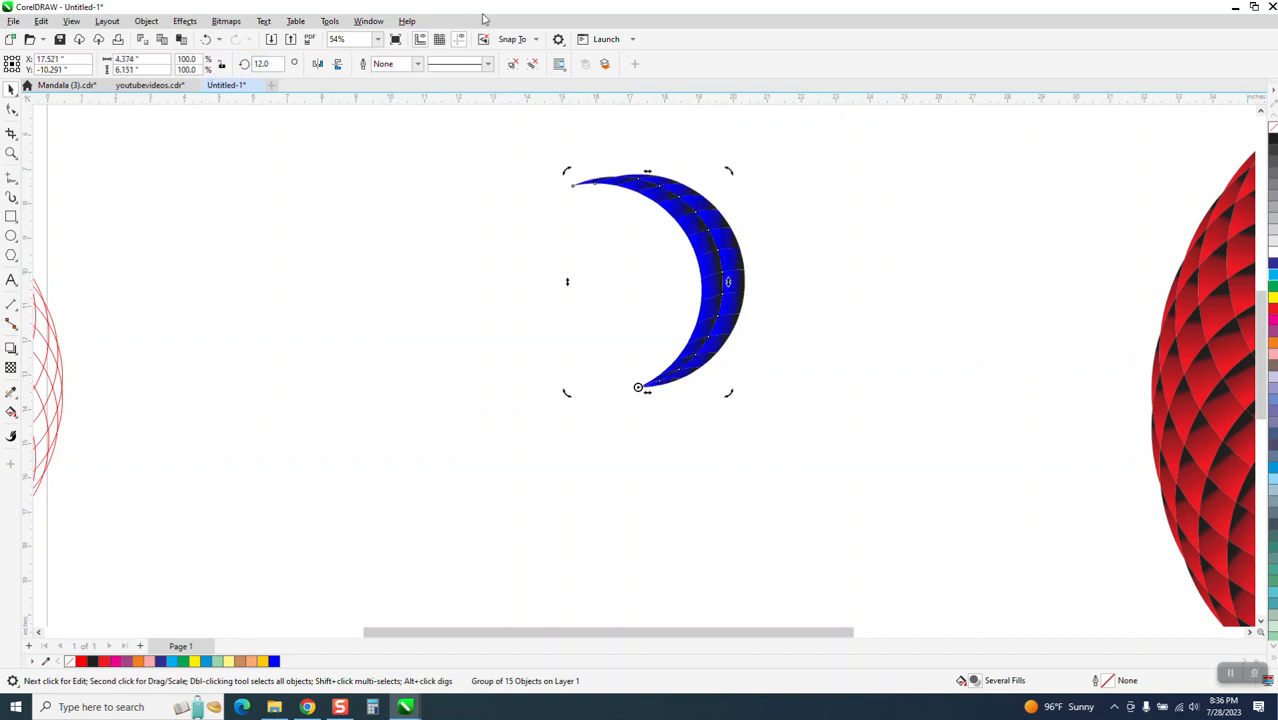
# Repeat the 12-degree rotated duplicate of the crescent around its lower tip until the copies complete a full circle.
pyautogui.hotkey('ctrl', 'd')
pyautogui.hotkey('ctrl', 'd')
pyautogui.hotkey('ctrl', 'd')
pyautogui.hotkey('ctrl', 'd')
pyautogui.hotkey('ctrl', 'd')
pyautogui.hotkey('ctrl', 'd')
pyautogui.hotkey('ctrl', 'd')
pyautogui.hotkey('ctrl', 'd')
pyautogui.hotkey('ctrl', 'd')
pyautogui.hotkey('ctrl', 'd')
pyautogui.hotkey('ctrl', 'd')
pyautogui.hotkey('ctrl', 'd')
pyautogui.hotkey('ctrl', 'd')
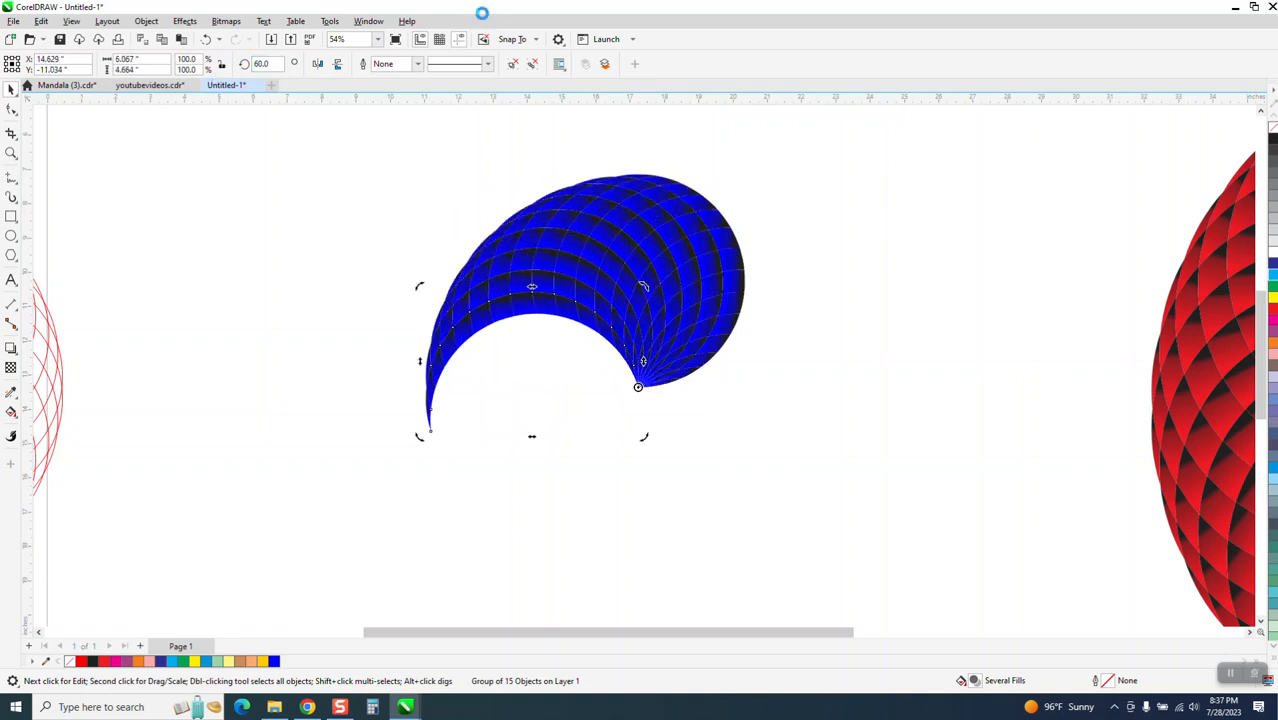
pyautogui.hotkey('ctrl', 'd')
pyautogui.hotkey('ctrl', 'd')
pyautogui.hotkey('ctrl', 'd')
pyautogui.hotkey('ctrl', 'd')
pyautogui.hotkey('ctrl', 'd')
pyautogui.hotkey('ctrl', 'd')
pyautogui.hotkey('ctrl', 'd')
pyautogui.hotkey('ctrl', 'd')
pyautogui.hotkey('ctrl', 'd')
pyautogui.hotkey('ctrl', 'd')
pyautogui.hotkey('ctrl', 'd')
pyautogui.hotkey('ctrl', 'd')
pyautogui.hotkey('ctrl', 'd')
pyautogui.hotkey('ctrl', 'd')
pyautogui.hotkey('ctrl', 'd')
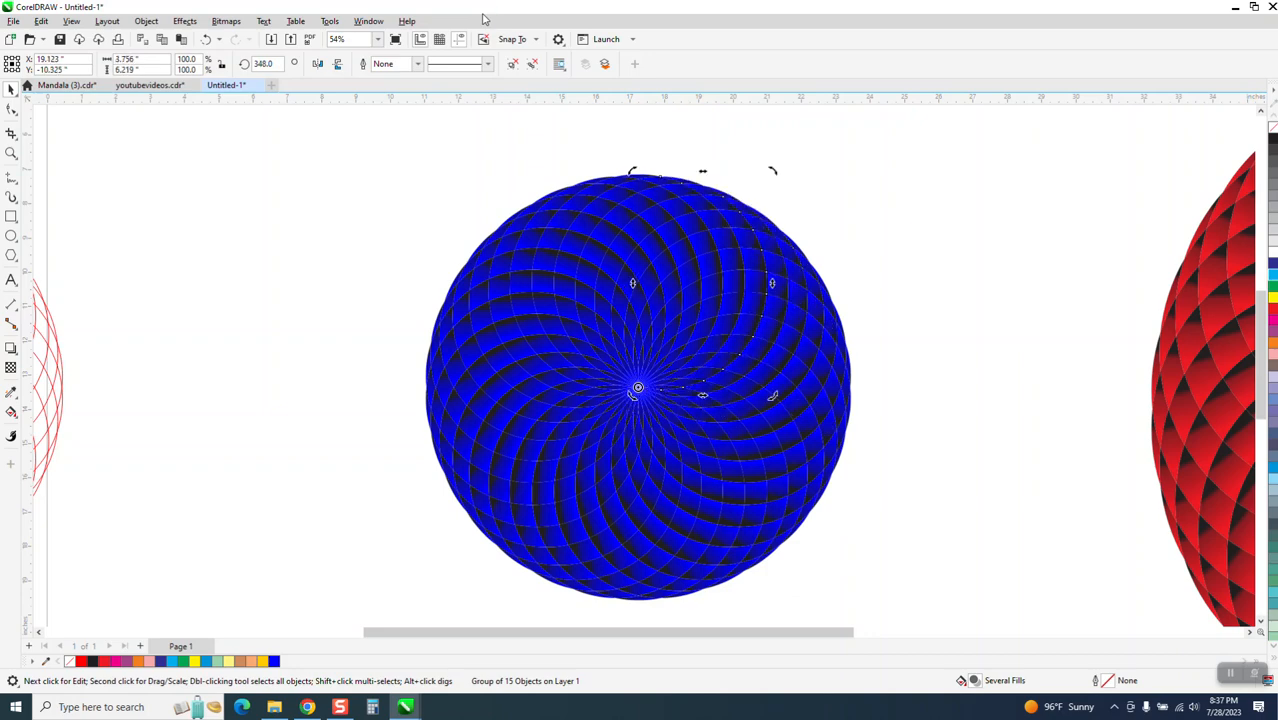
pyautogui.click(995, 186)
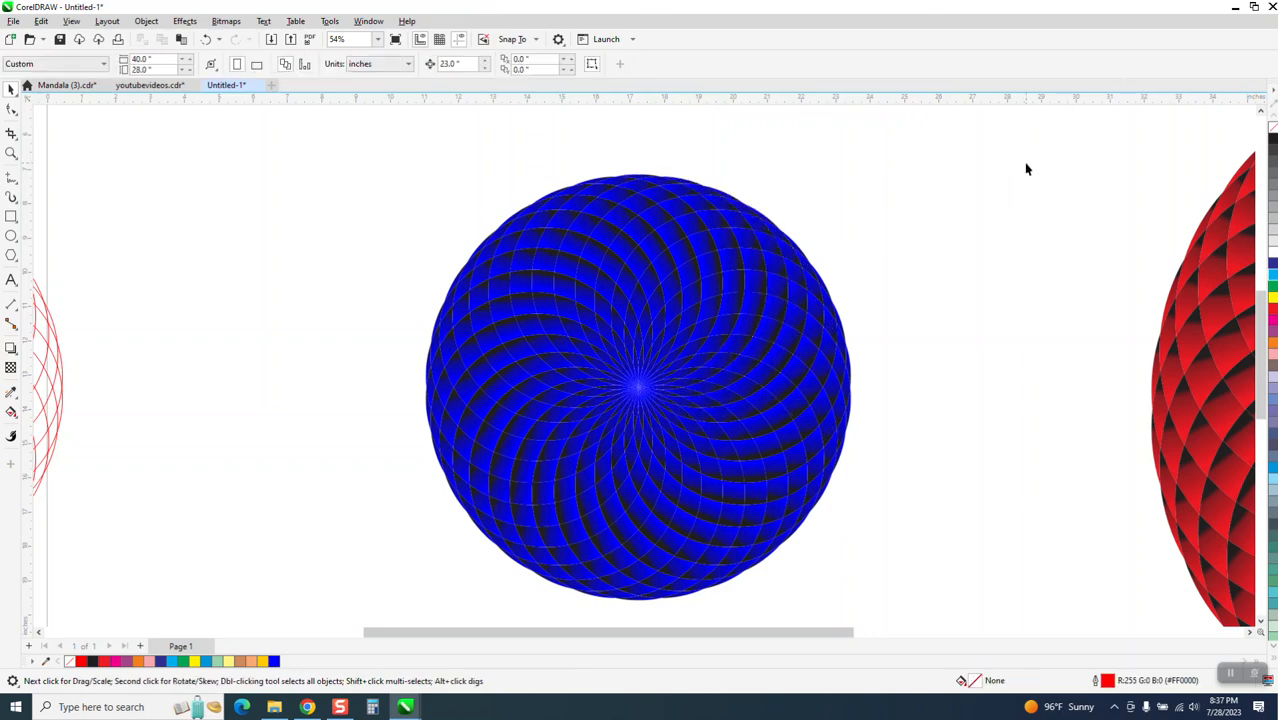
# Examine the seams between the segments in the upper part of the blue mandala.
pyautogui.click(11, 153)
pyautogui.moveTo(522, 206); pyautogui.dragTo(766, 334)
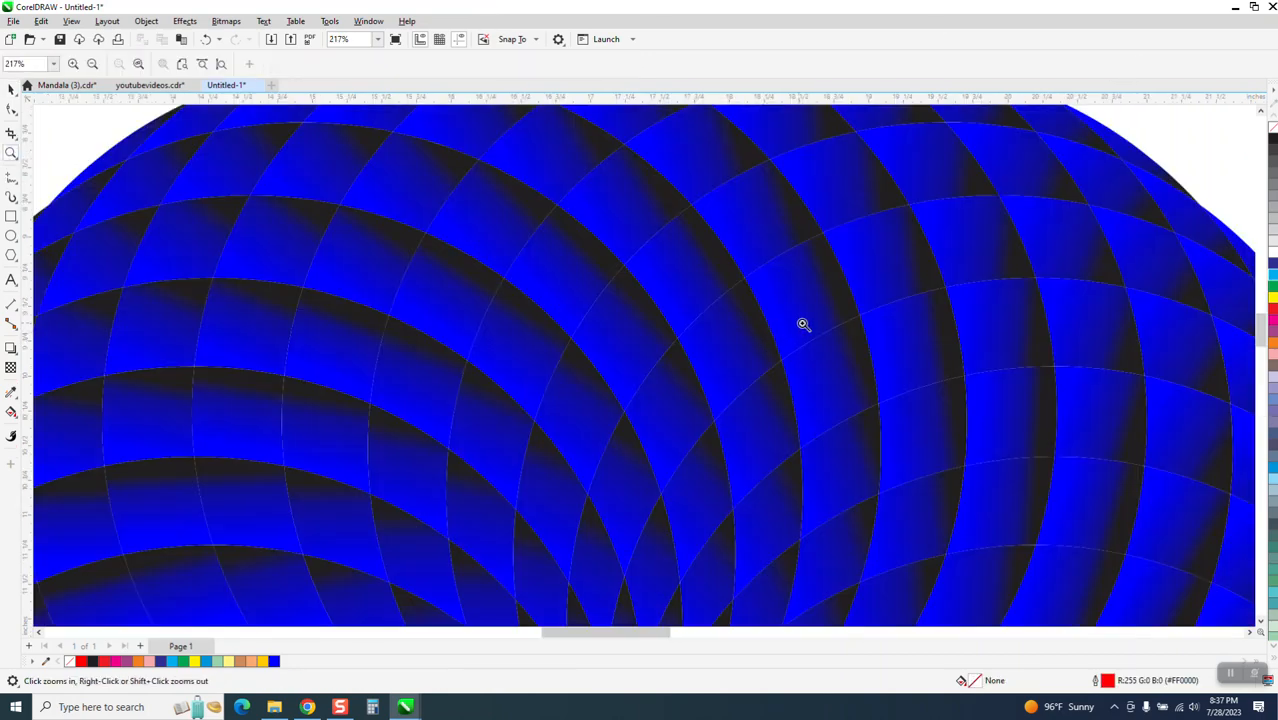
pyautogui.rightClick(551, 274)
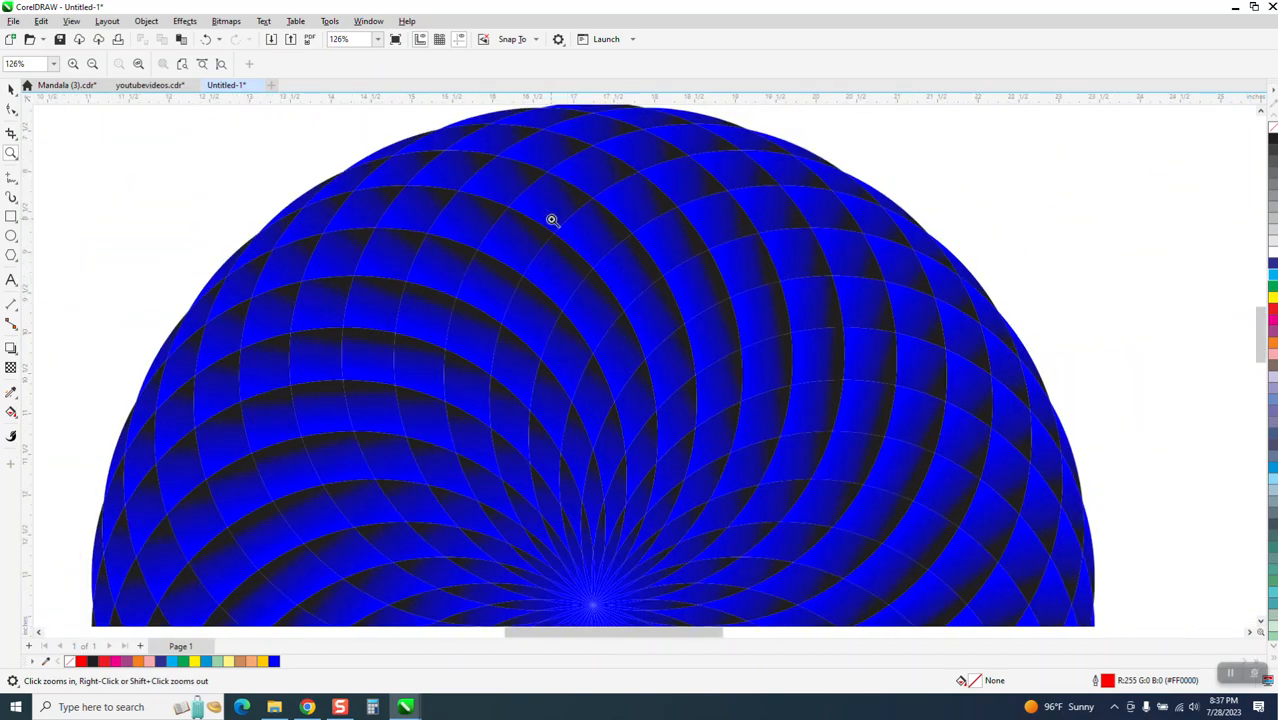
pyautogui.scroll(-1, 92, 118)
pyautogui.click(11, 89)
pyautogui.scroll(-2, 291, 171)
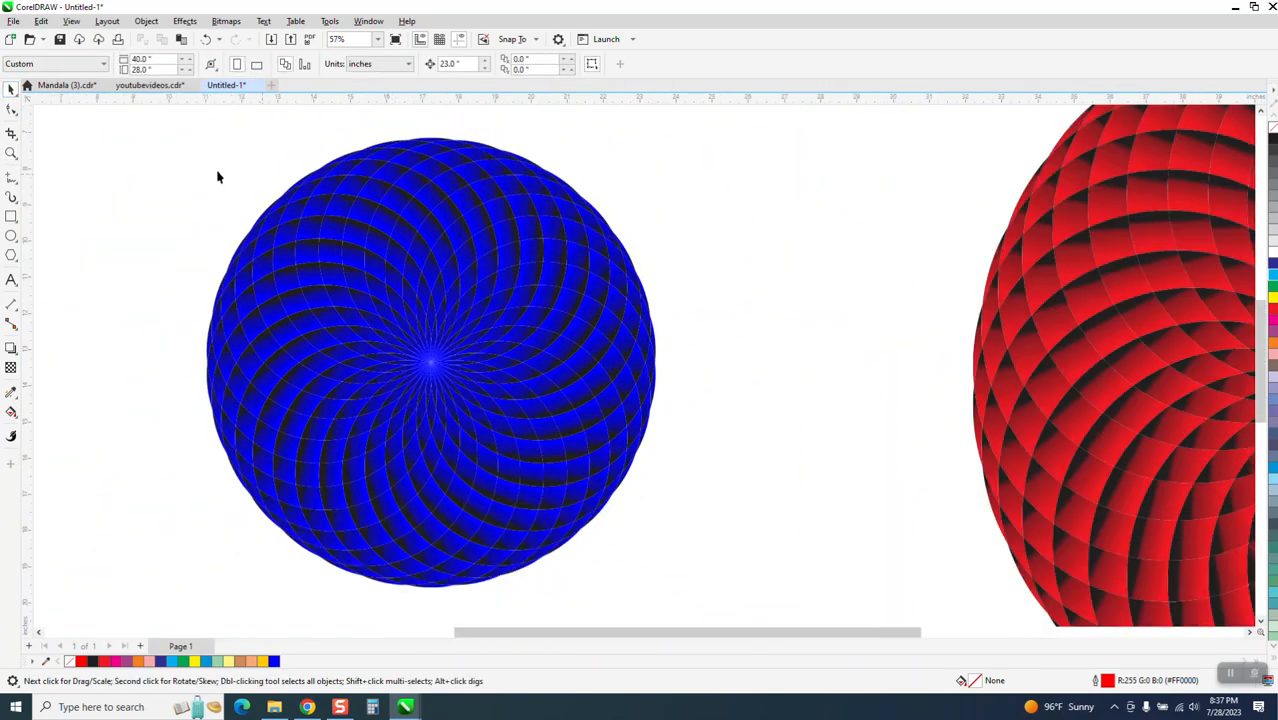
pyautogui.moveTo(164, 133); pyautogui.dragTo(755, 610)
pyautogui.rightClick(1271, 134)
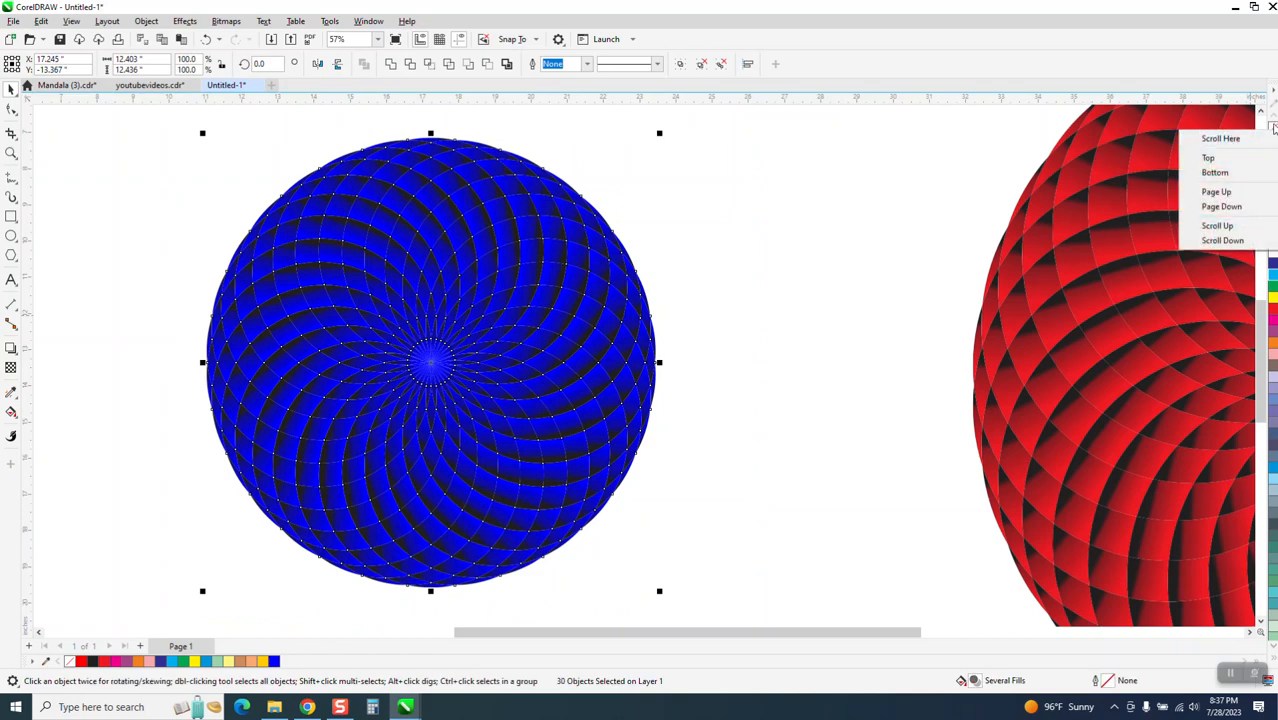
pyautogui.click(950, 147)
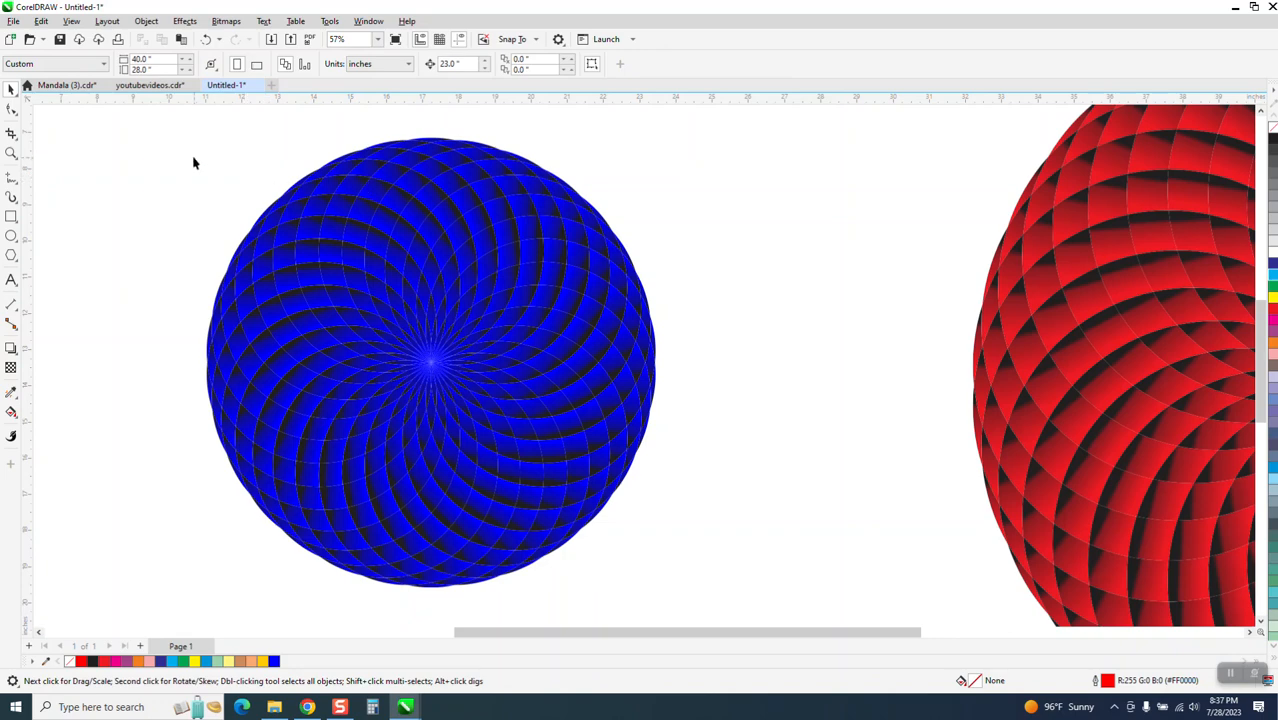
# Select all the crescent groups of the blue mandala and give them a hairline outline in blue (C:100 M:100 Y:0 K:0).
pyautogui.moveTo(166, 118); pyautogui.dragTo(782, 596)
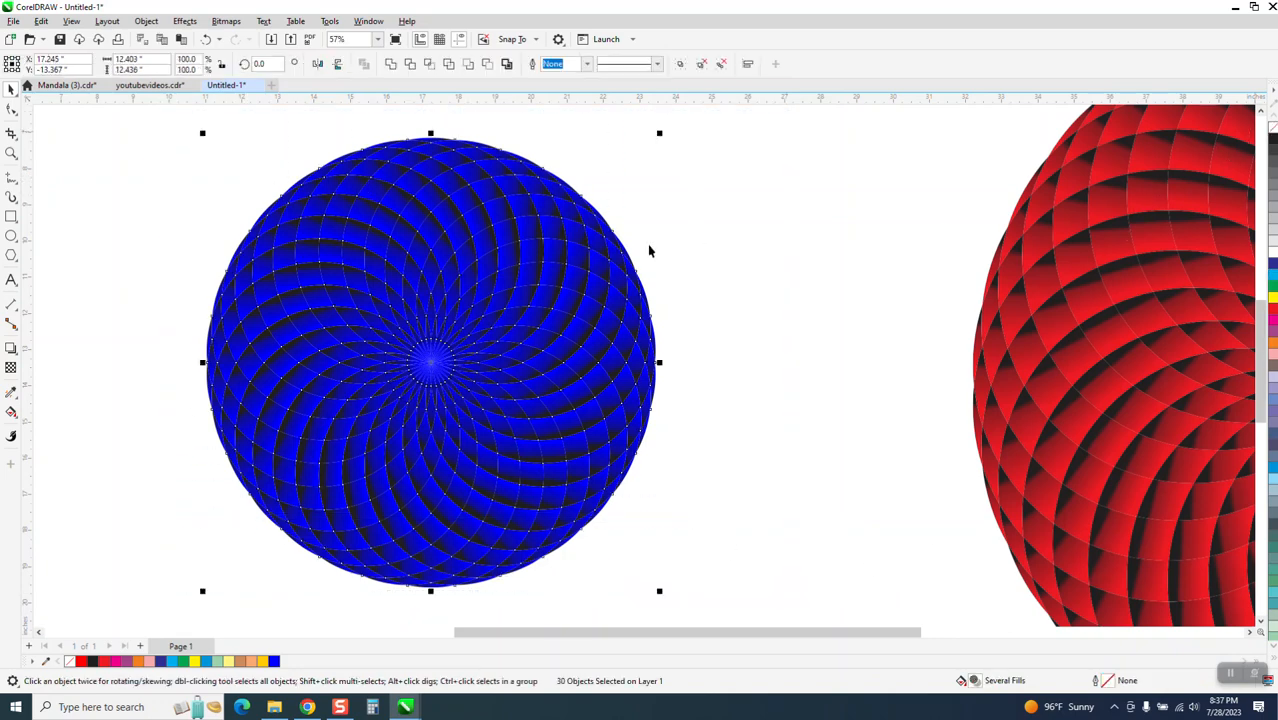
pyautogui.rightClick(1273, 265)
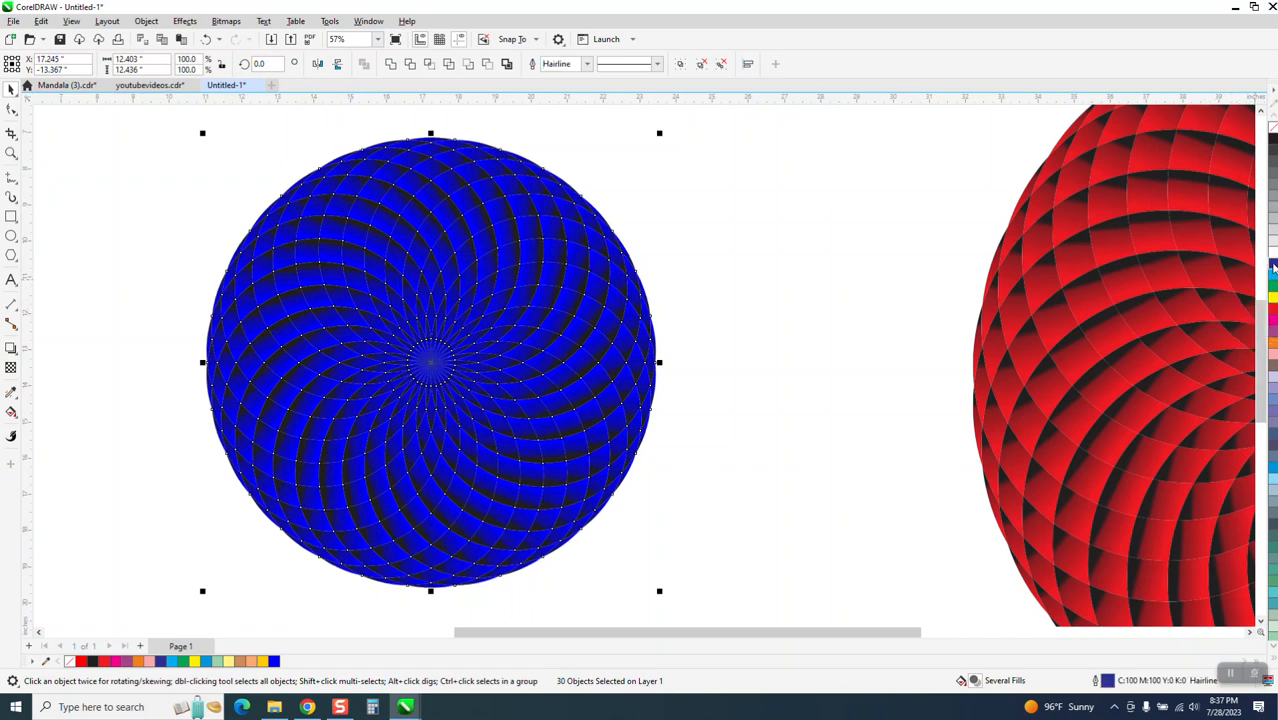
# Deselect the mandala and examine its outlined segment edges up close and as a whole.
pyautogui.click(10, 152)
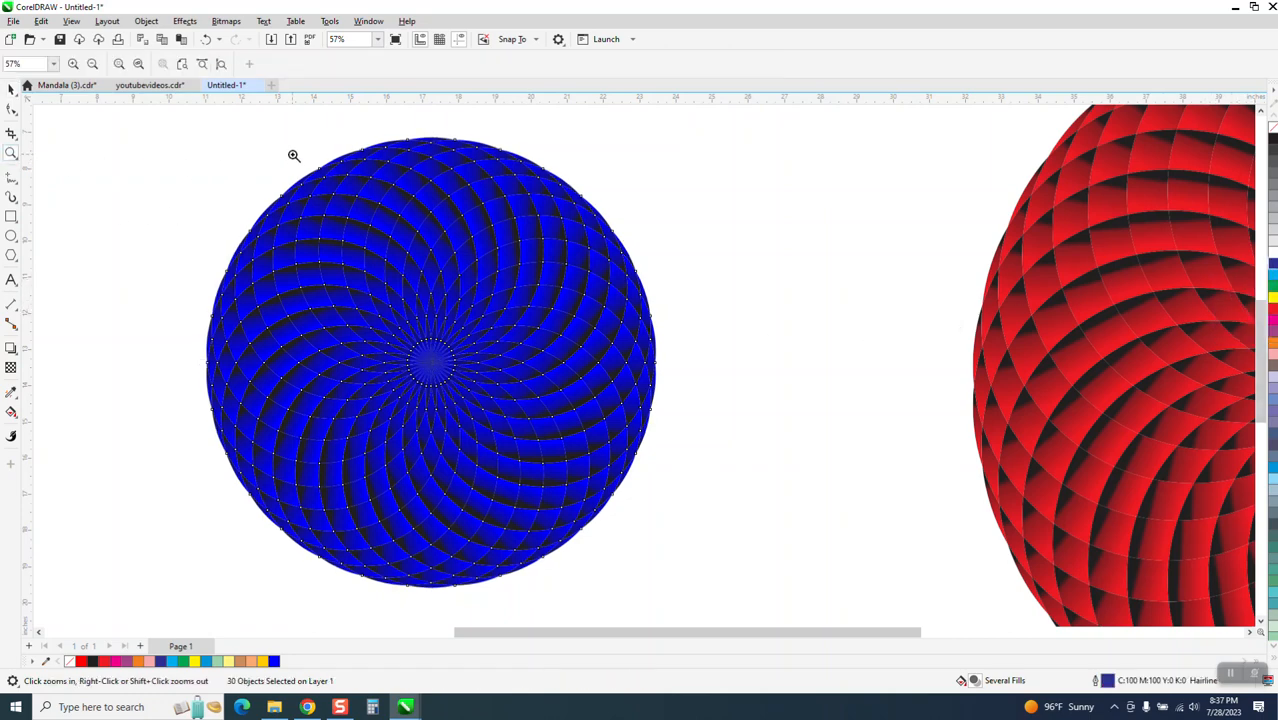
pyautogui.moveTo(294, 157); pyautogui.dragTo(592, 303)
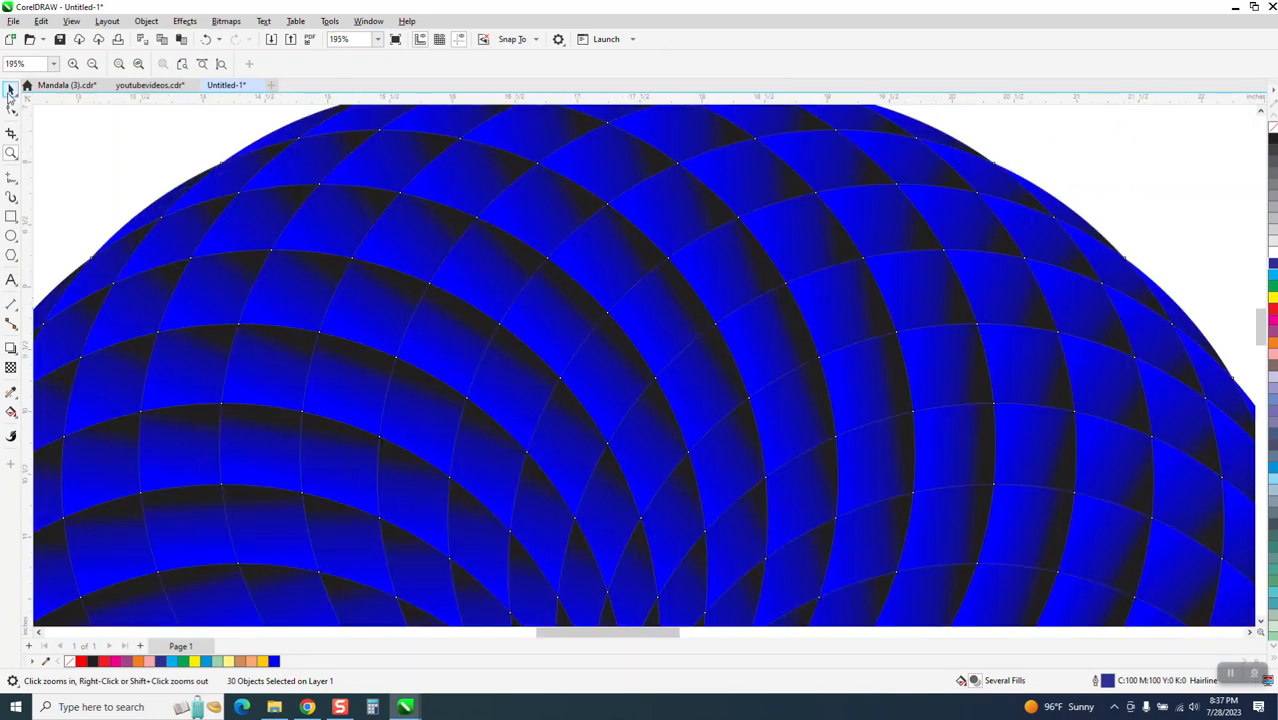
pyautogui.click(10, 88)
pyautogui.click(72, 122)
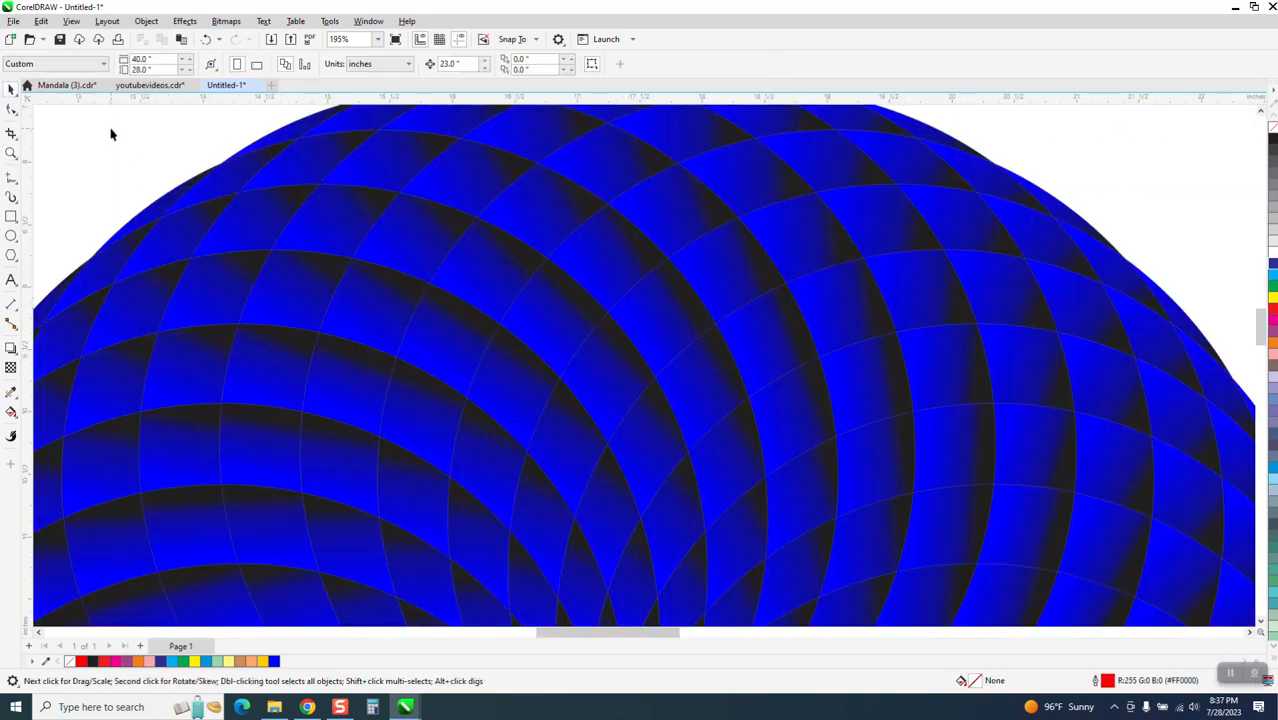
pyautogui.scroll(-2, 115, 135)
pyautogui.scroll(-2, 132, 134)
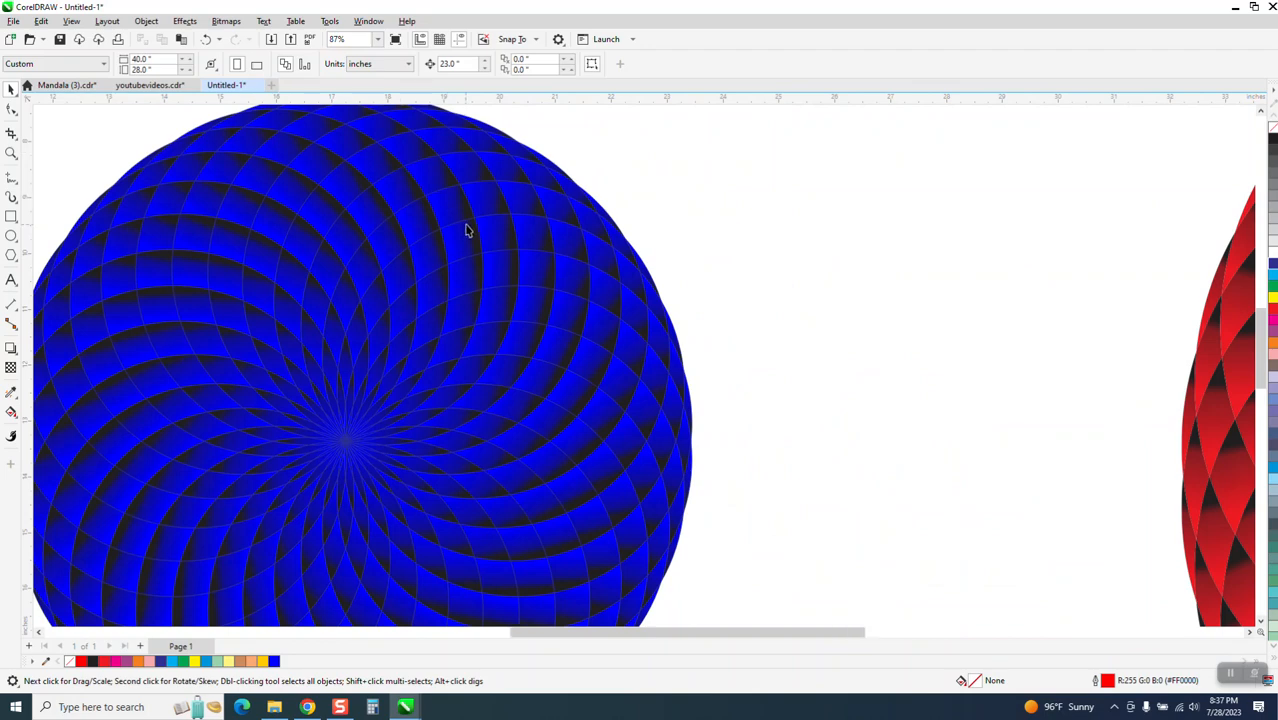
pyautogui.scroll(-1, 592, 239)
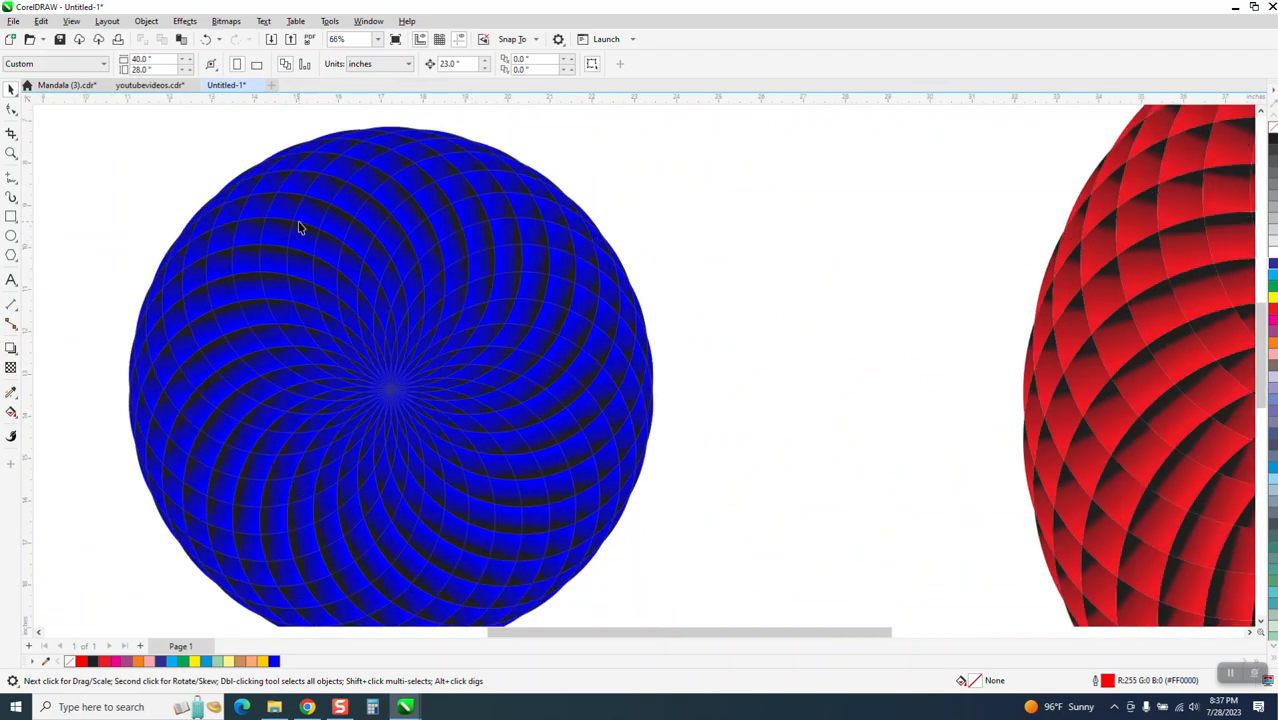
pyautogui.click(11, 153)
pyautogui.moveTo(342, 137); pyautogui.dragTo(596, 366)
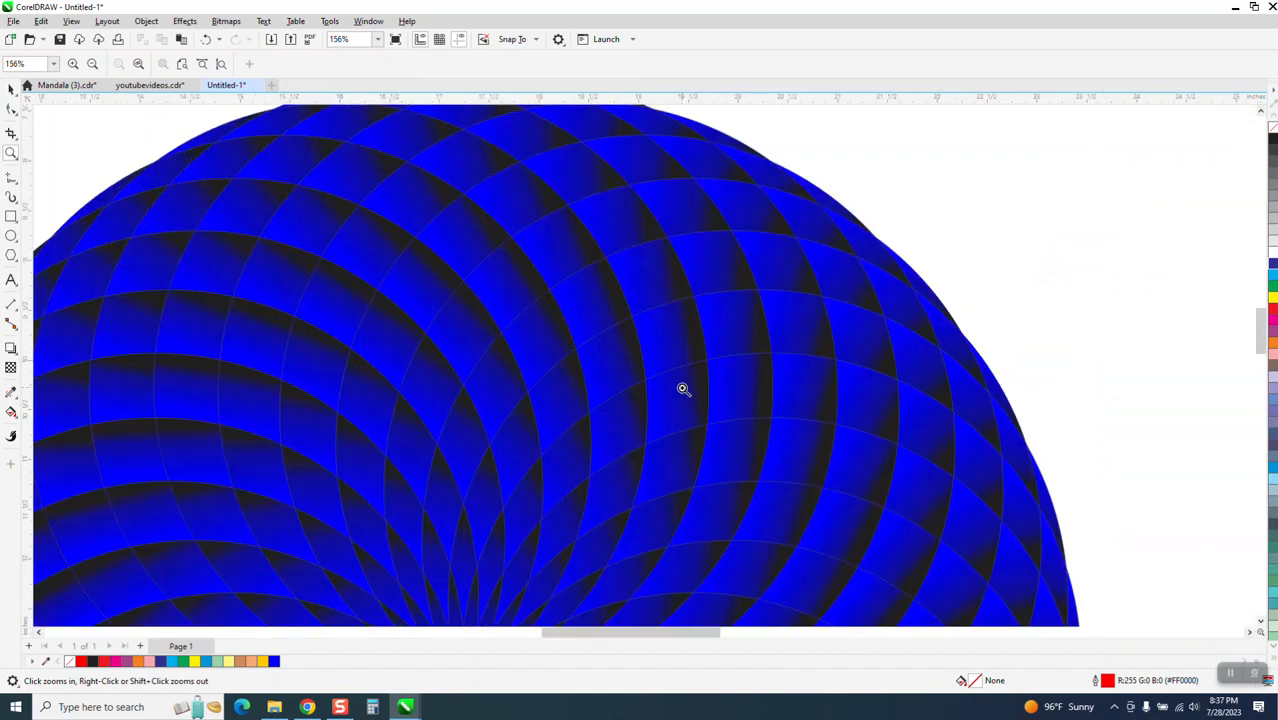
pyautogui.scroll(-1, 553, 282)
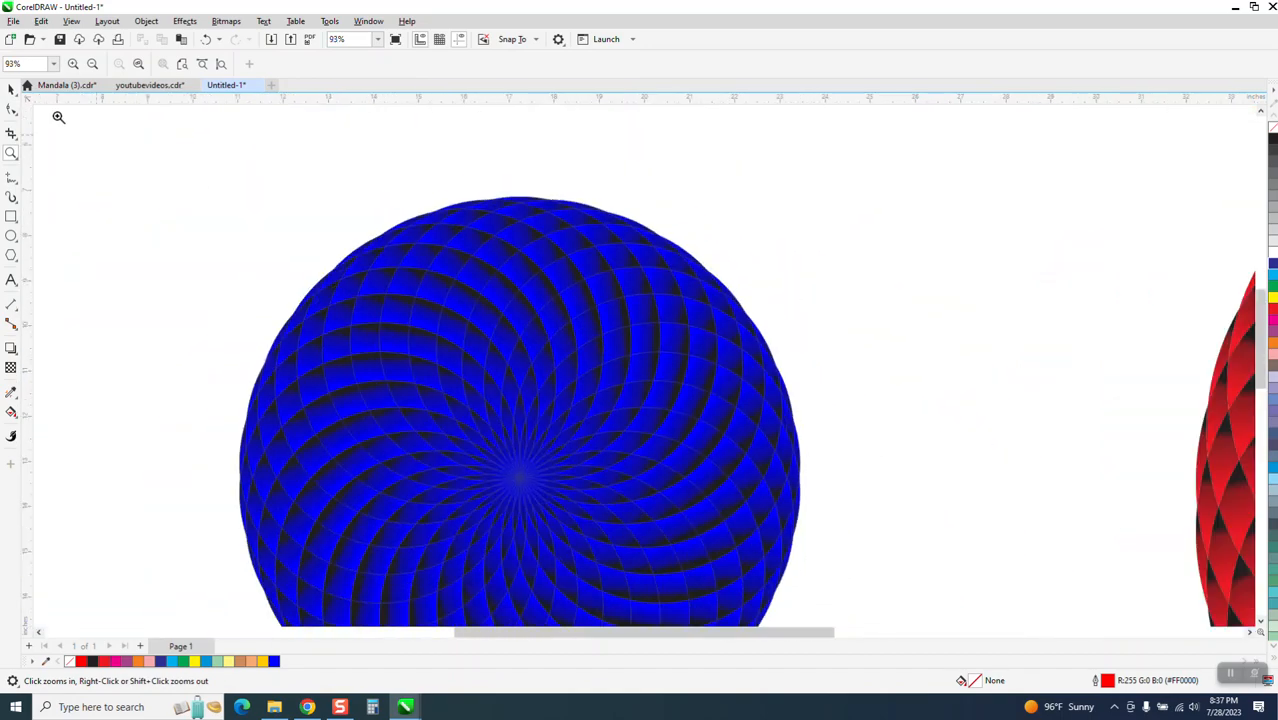
# Select all the crescents of the blue mandala, try a white outline, and set their outline to black (C:0 M:0 Y:0 K:100).
pyautogui.click(11, 89)
pyautogui.scroll(-2, 293, 212)
pyautogui.moveTo(233, 170); pyautogui.dragTo(700, 570)
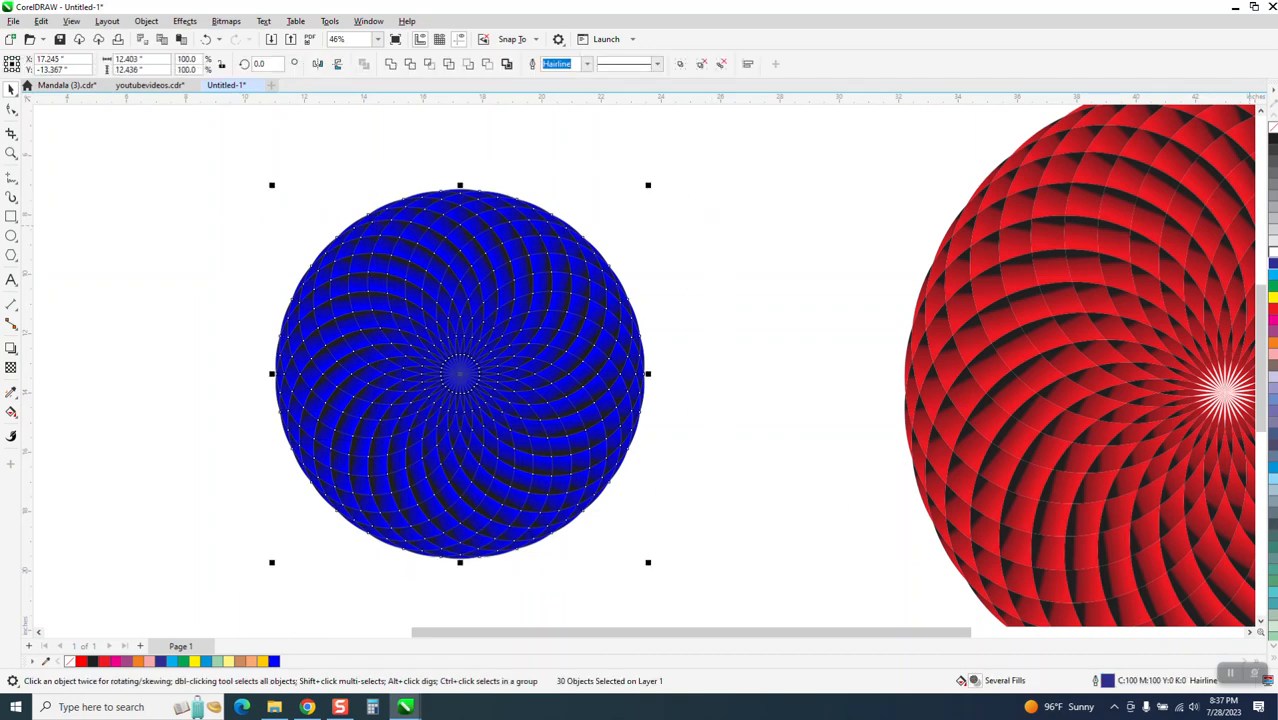
pyautogui.rightClick(1272, 258)
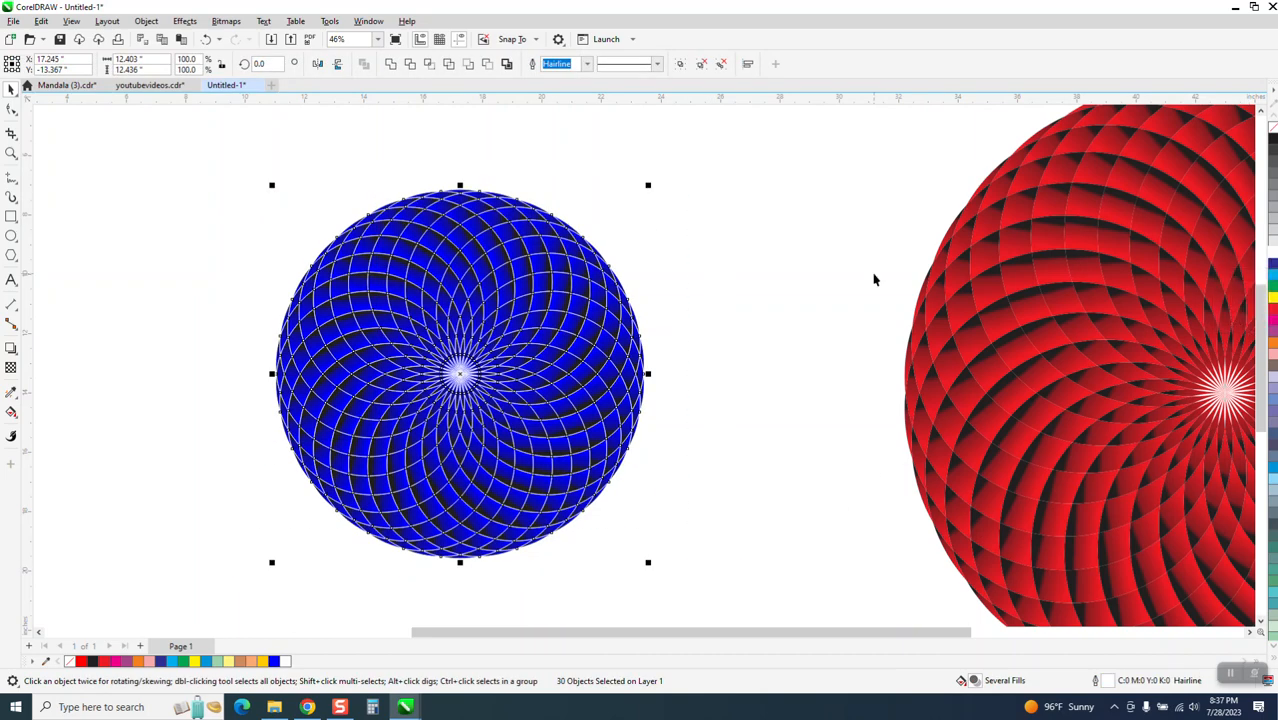
pyautogui.rightClick(1273, 140)
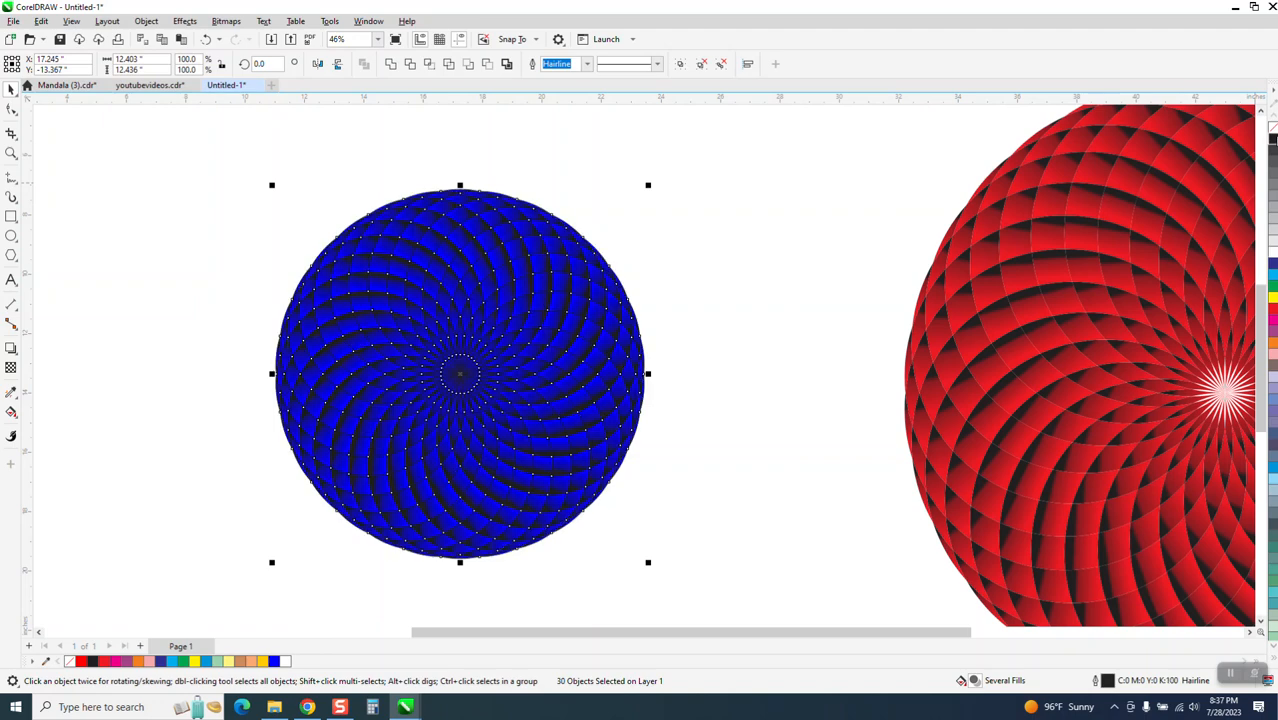
# Examine the black outlines in the upper part of the blue mandala, clear the selection, and compare the whole with the red mandala.
pyautogui.click(11, 152)
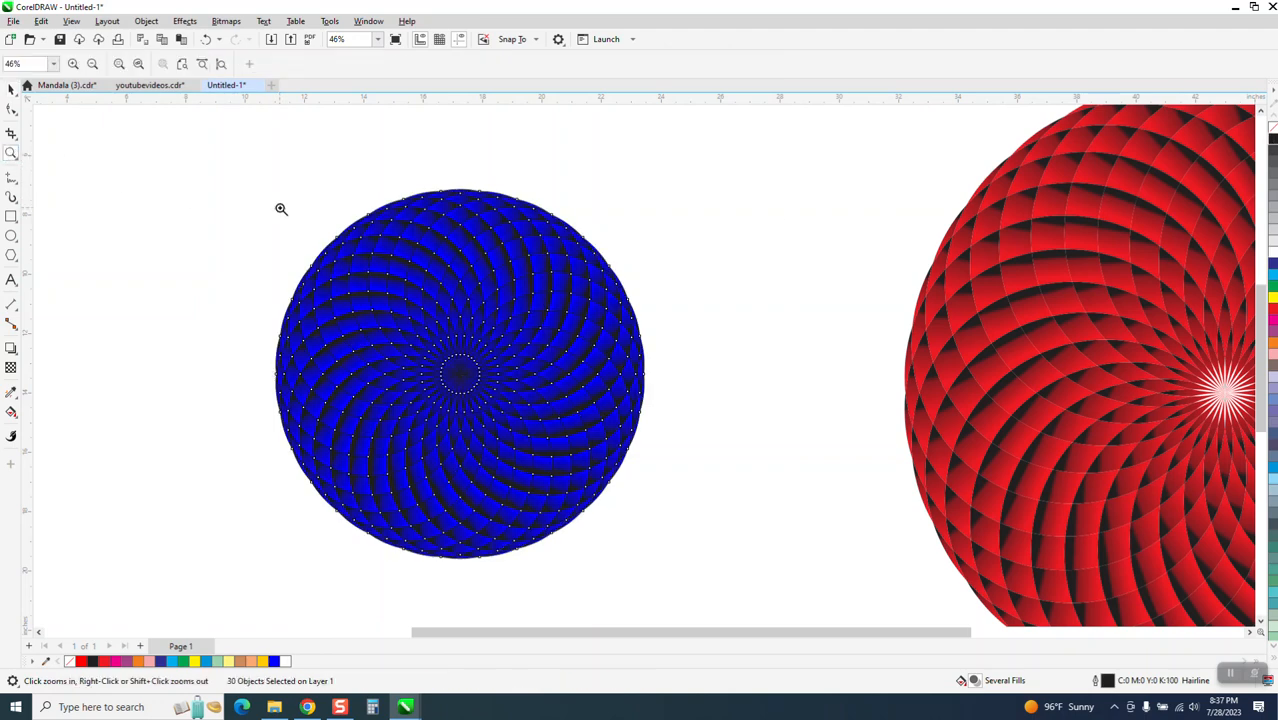
pyautogui.moveTo(278, 206); pyautogui.dragTo(607, 354)
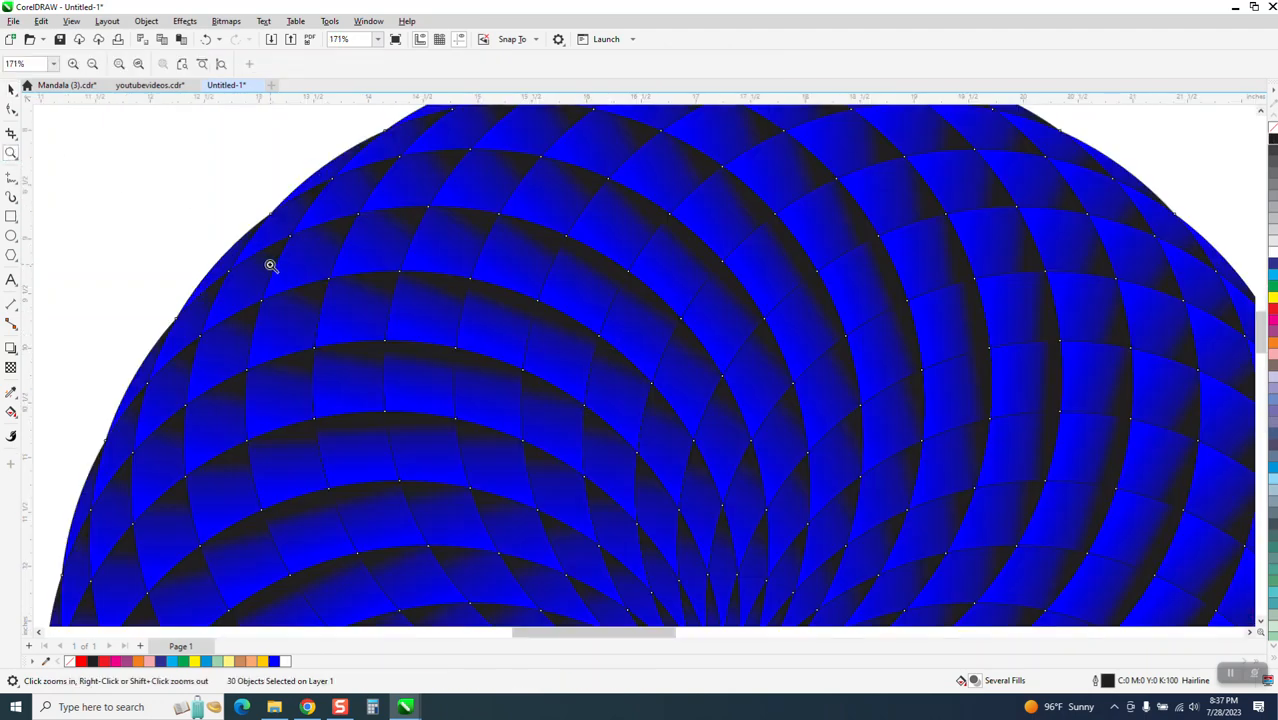
pyautogui.click(10, 92)
pyautogui.click(104, 151)
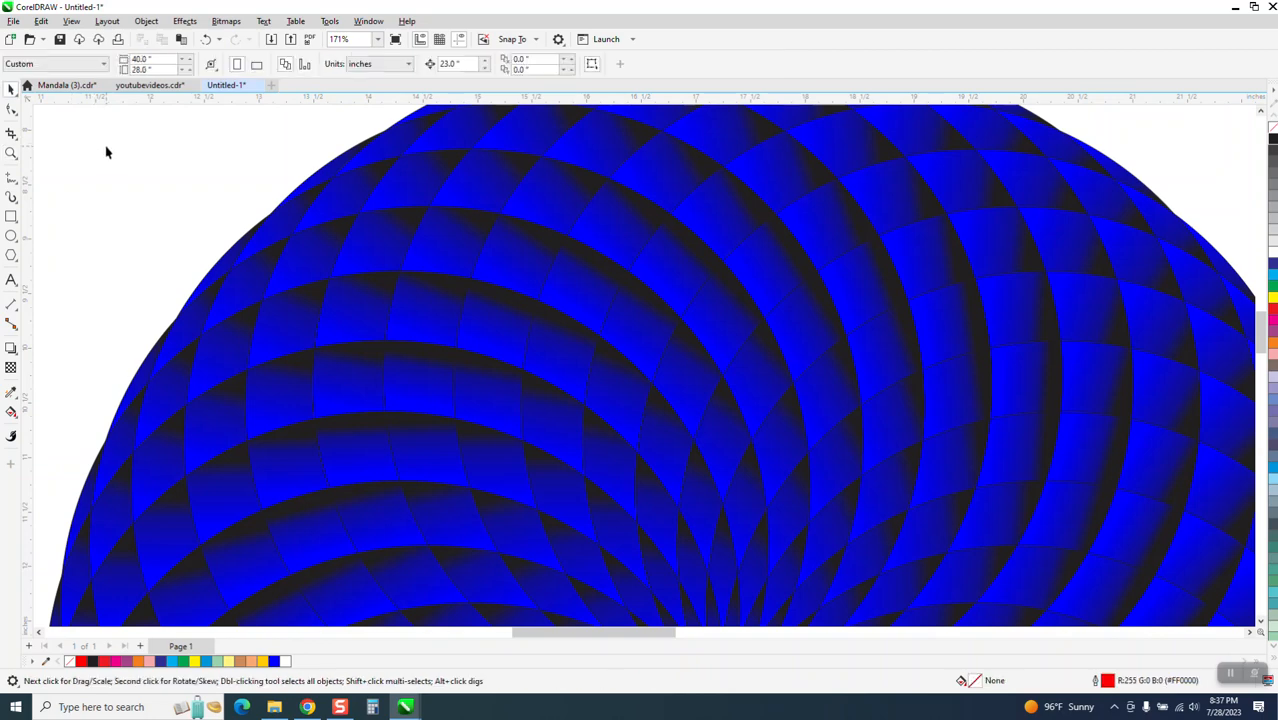
pyautogui.scroll(-1, 105, 152)
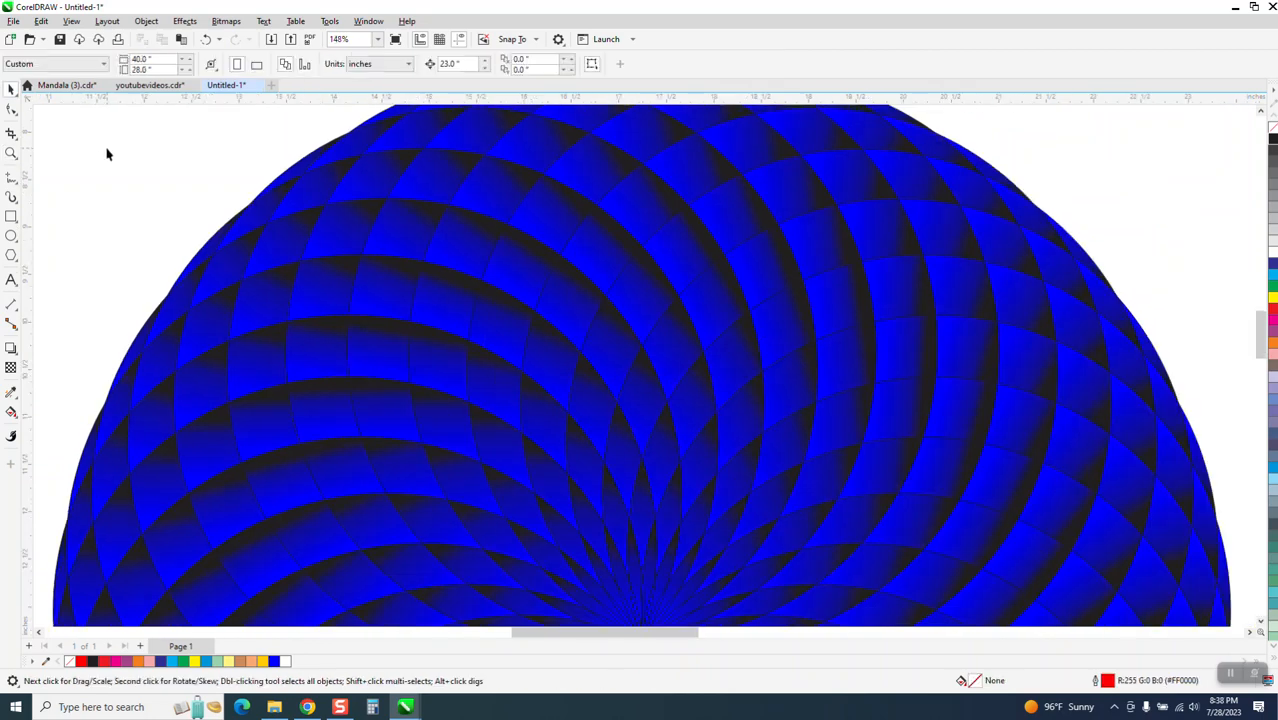
pyautogui.scroll(-5, 107, 153)
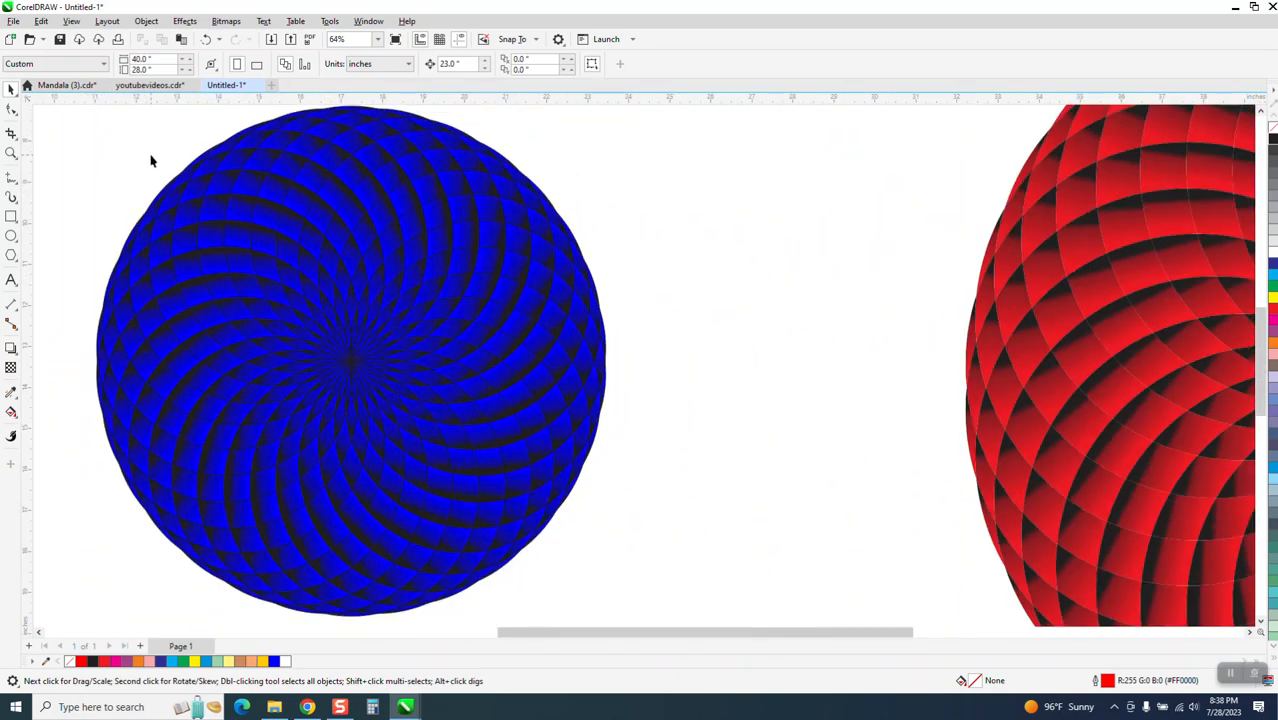
pyautogui.scroll(-2, 157, 163)
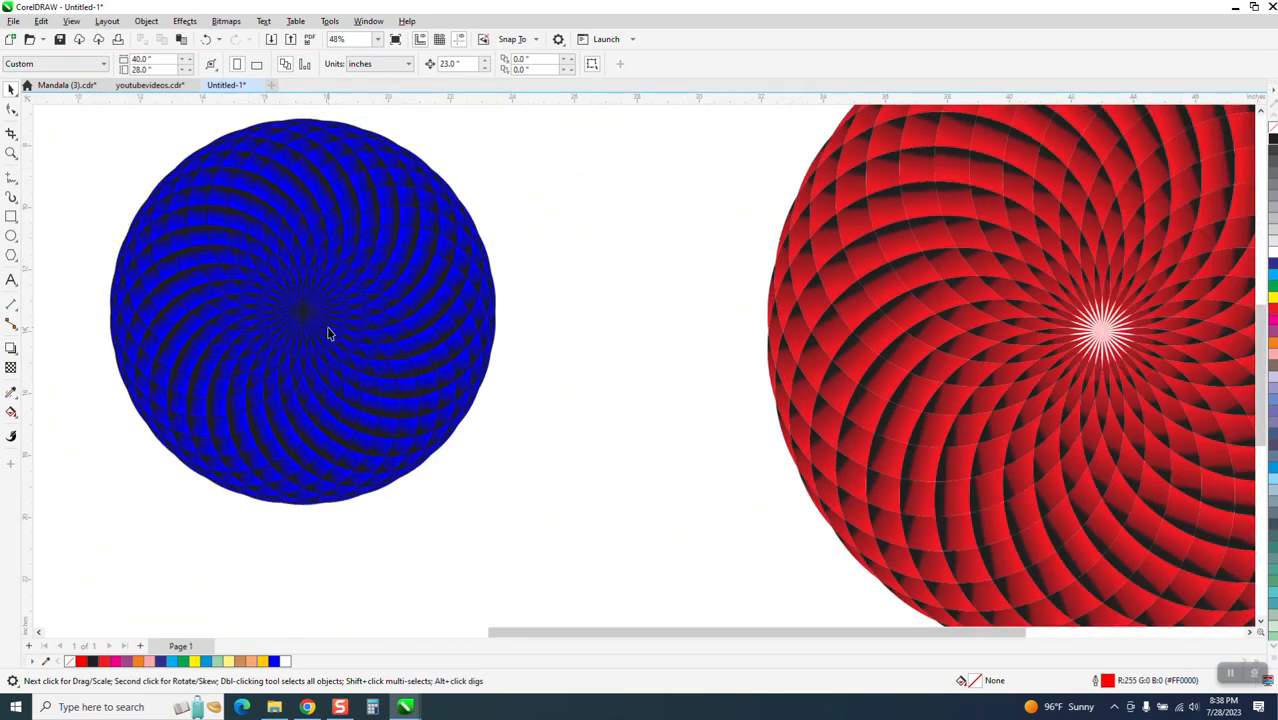